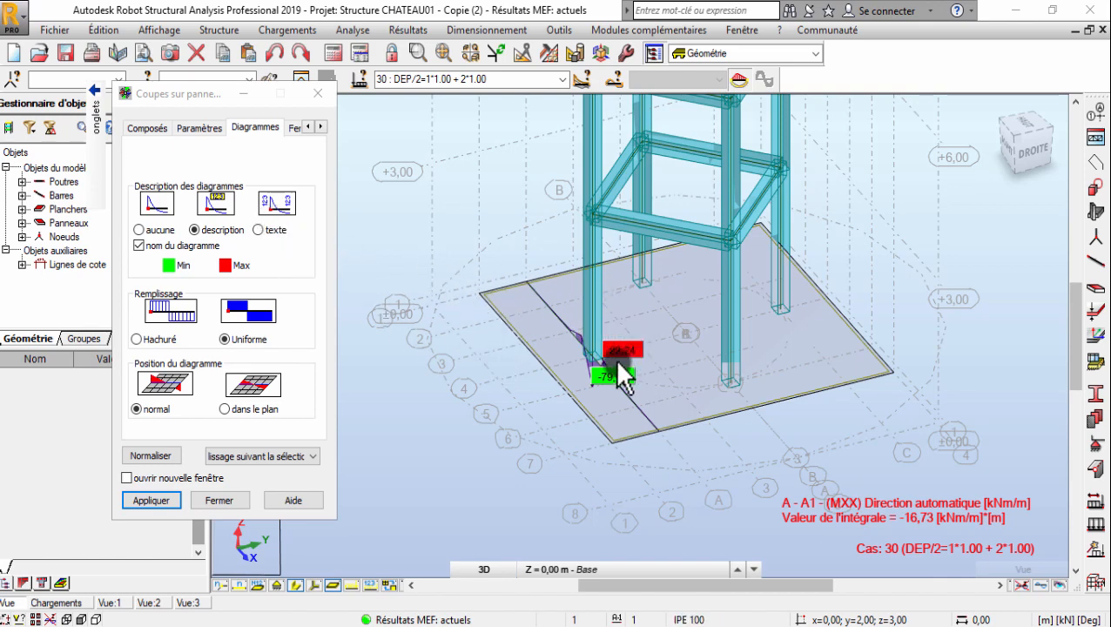
- Remove the yy moment (Moments - M) diagram from the raft slab's panel cut, apply the change and close the panel cuts dialog
scroll(593, 370, up, 5)
shift+middle_drag(613, 383, 568, 320)
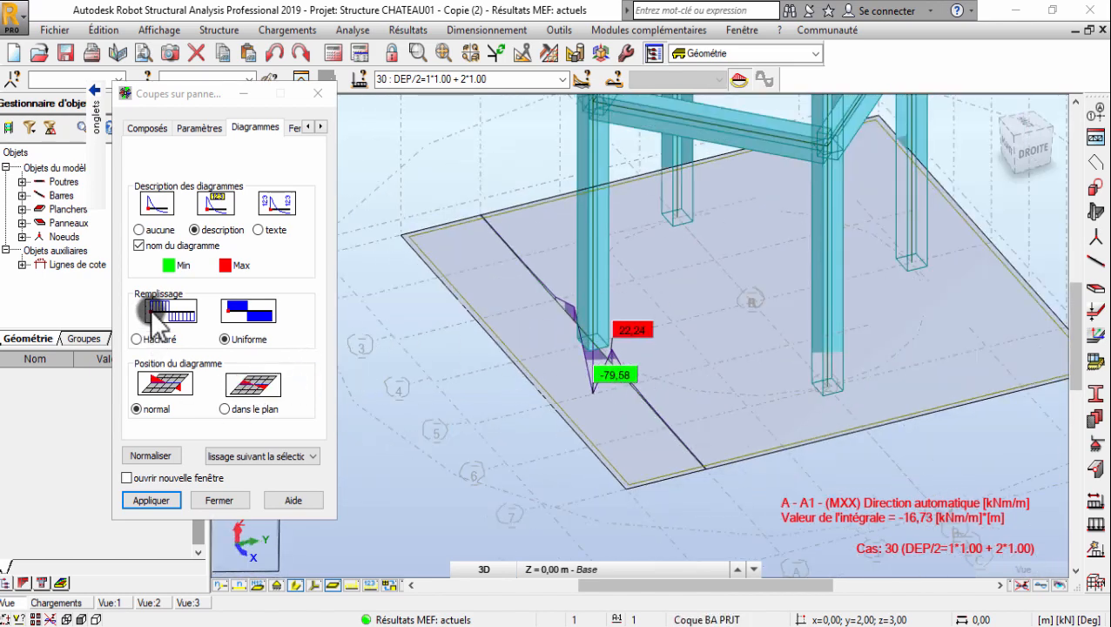
mouse_move(100, 127)
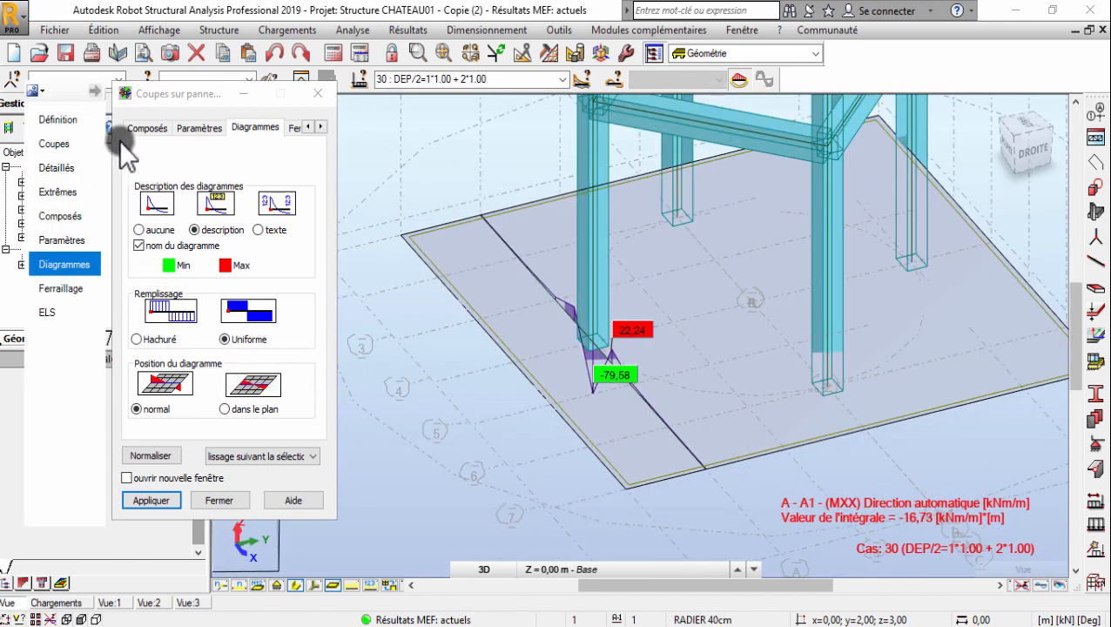
click(68, 190)
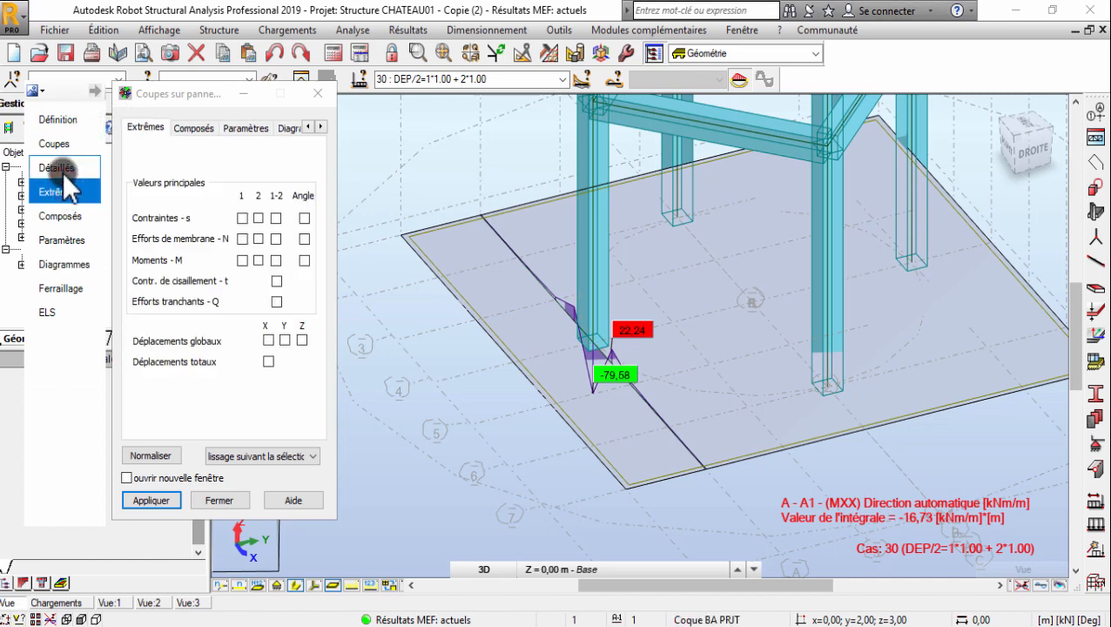
click(63, 214)
click(59, 169)
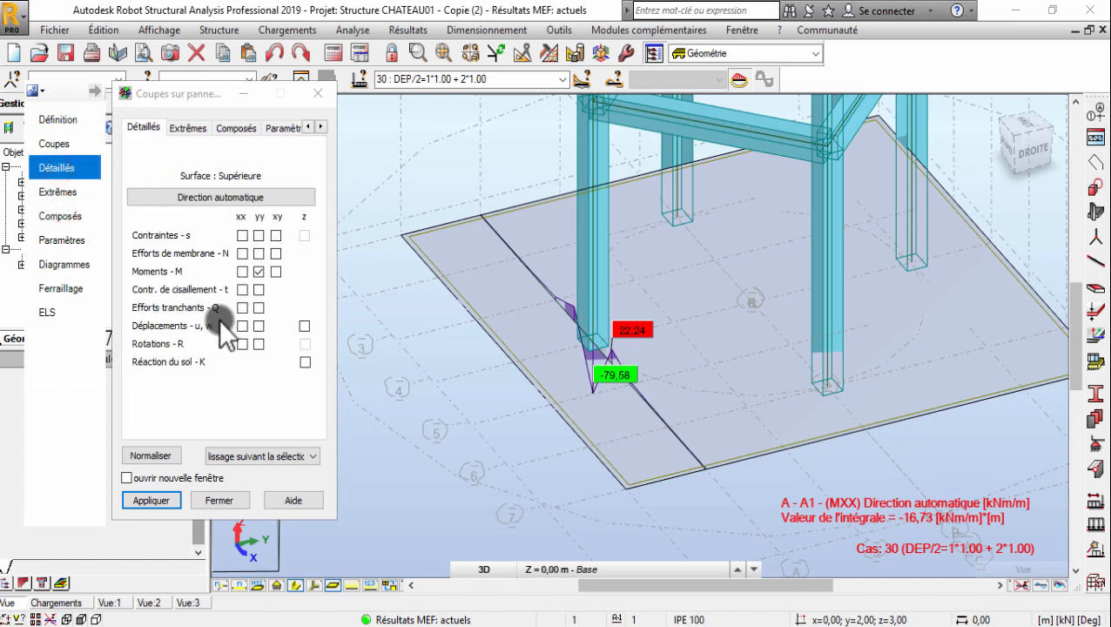
click(260, 271)
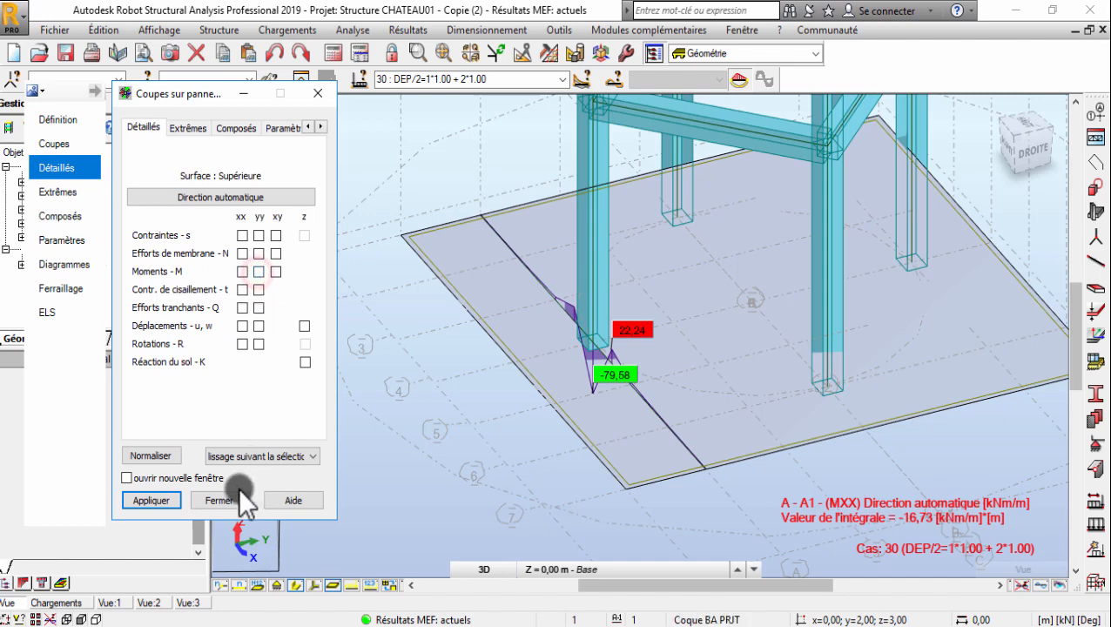
click(170, 501)
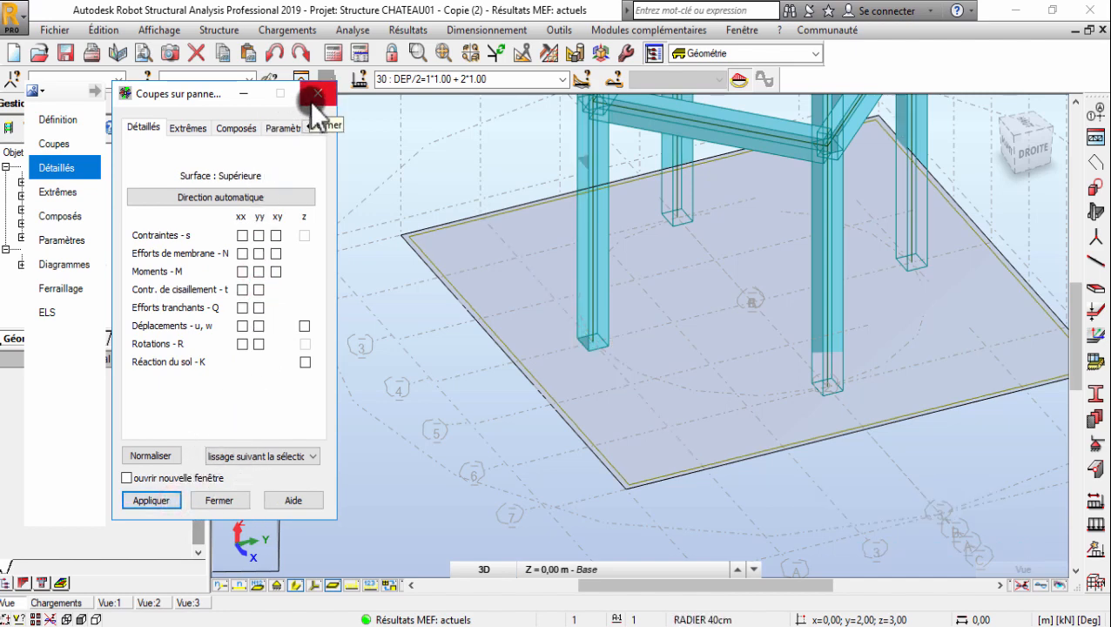
click(315, 96)
- Open the panel maps (Cartographies - panneaux) and display the xx moment (Moments - M) map on the raft slab
scroll(288, 505, down, 3)
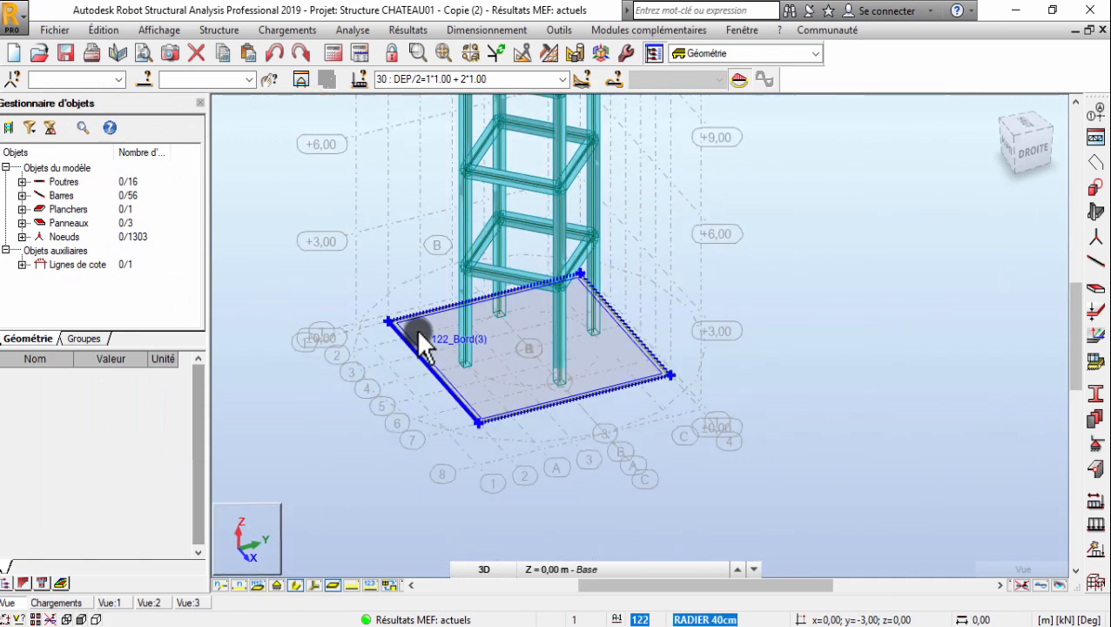
click(404, 30)
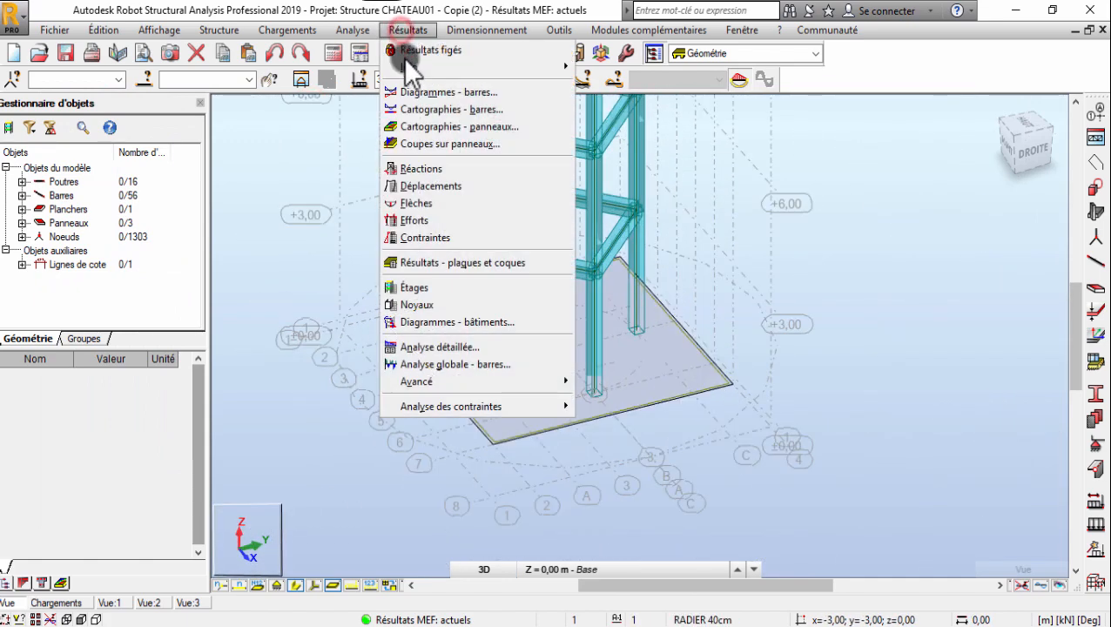
click(440, 128)
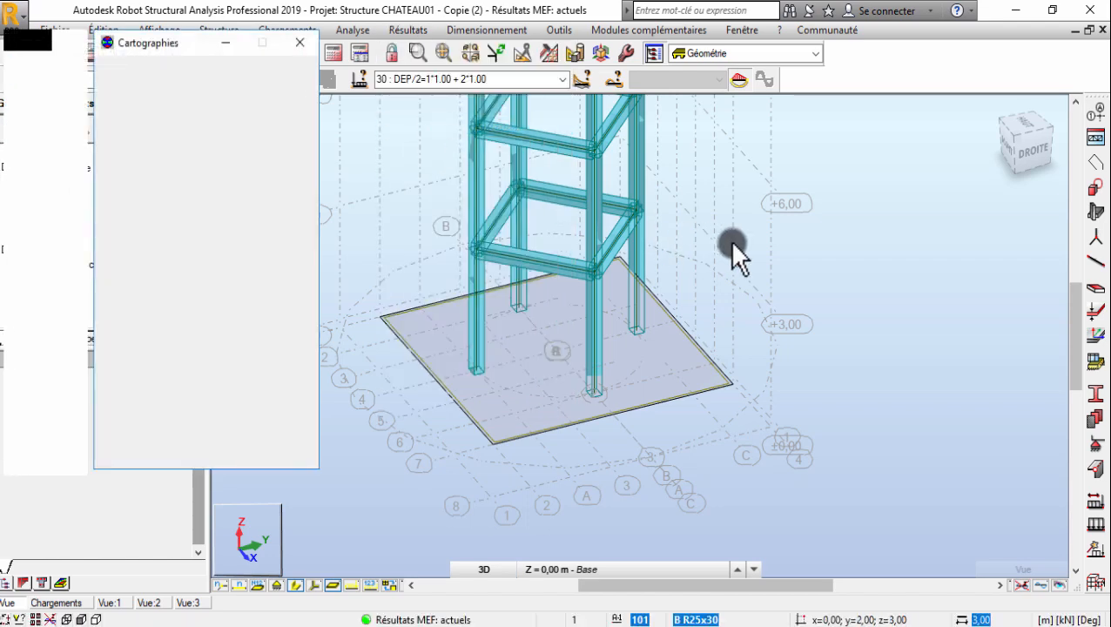
scroll(874, 247, down, 3)
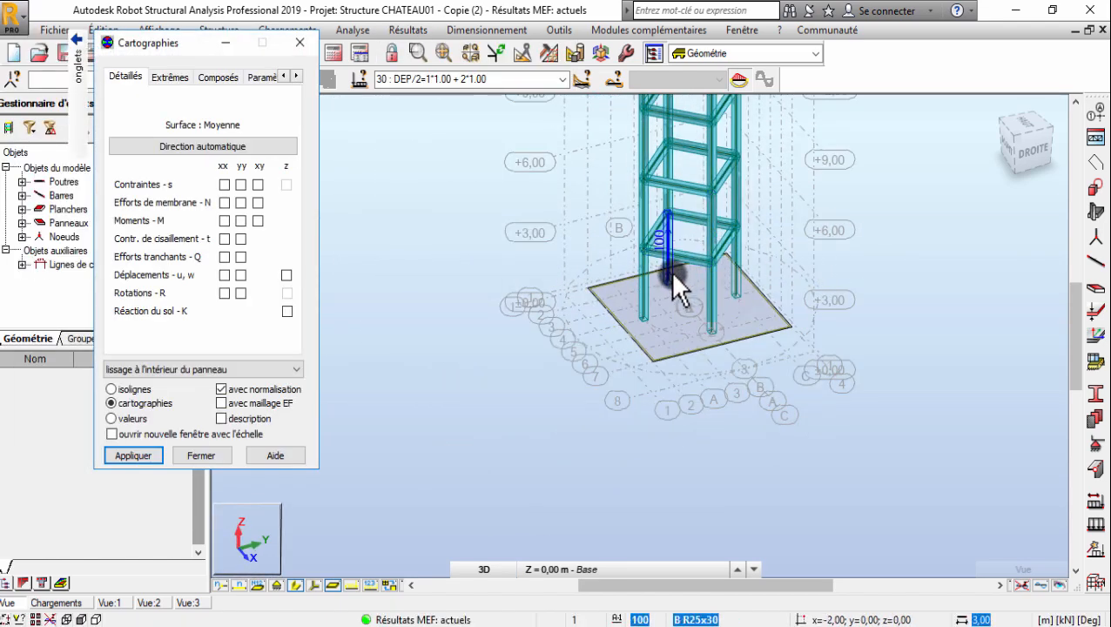
scroll(670, 270, up, 3)
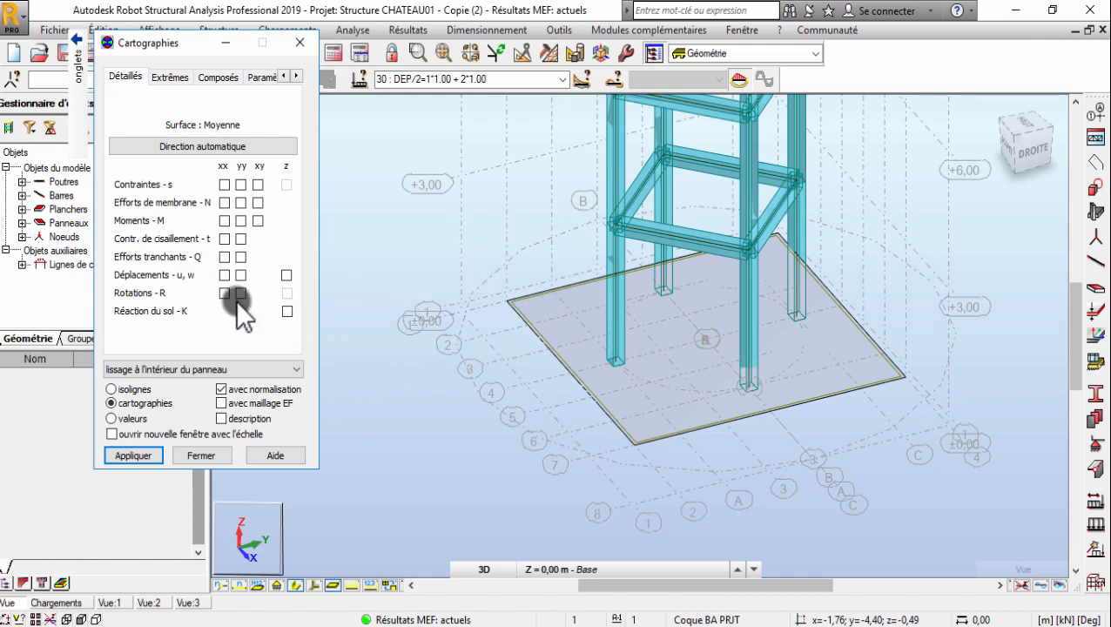
mouse_move(72, 108)
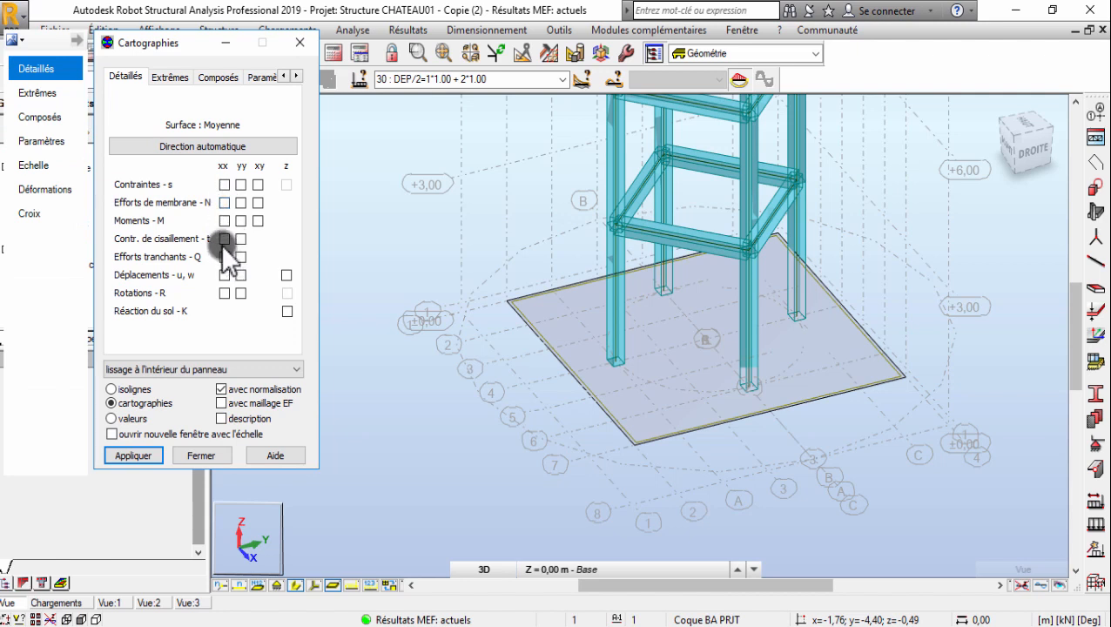
click(224, 221)
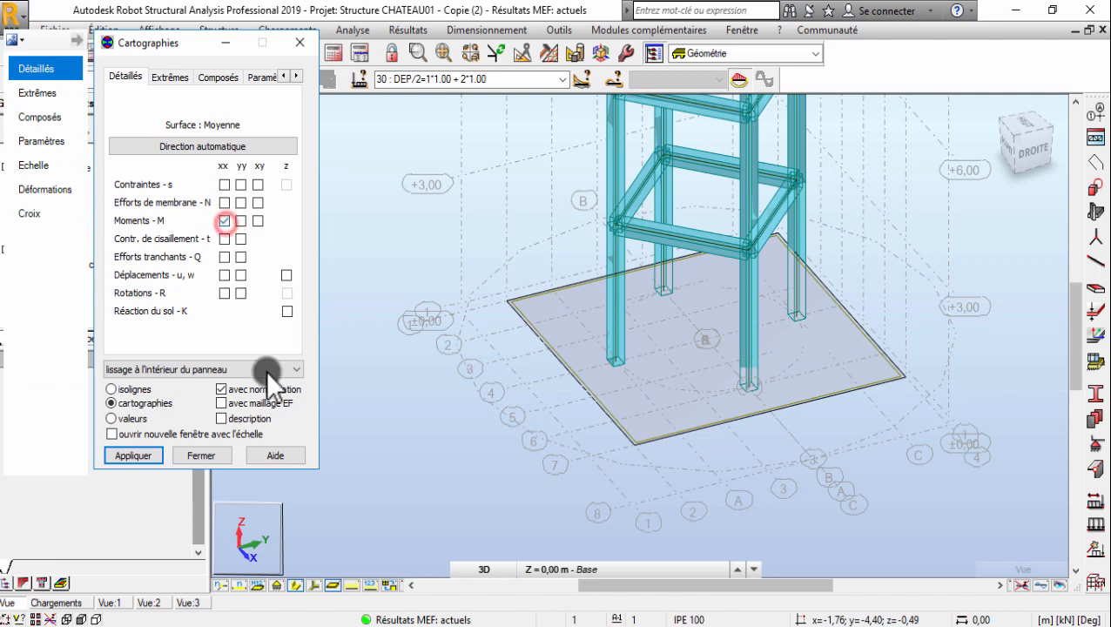
click(148, 454)
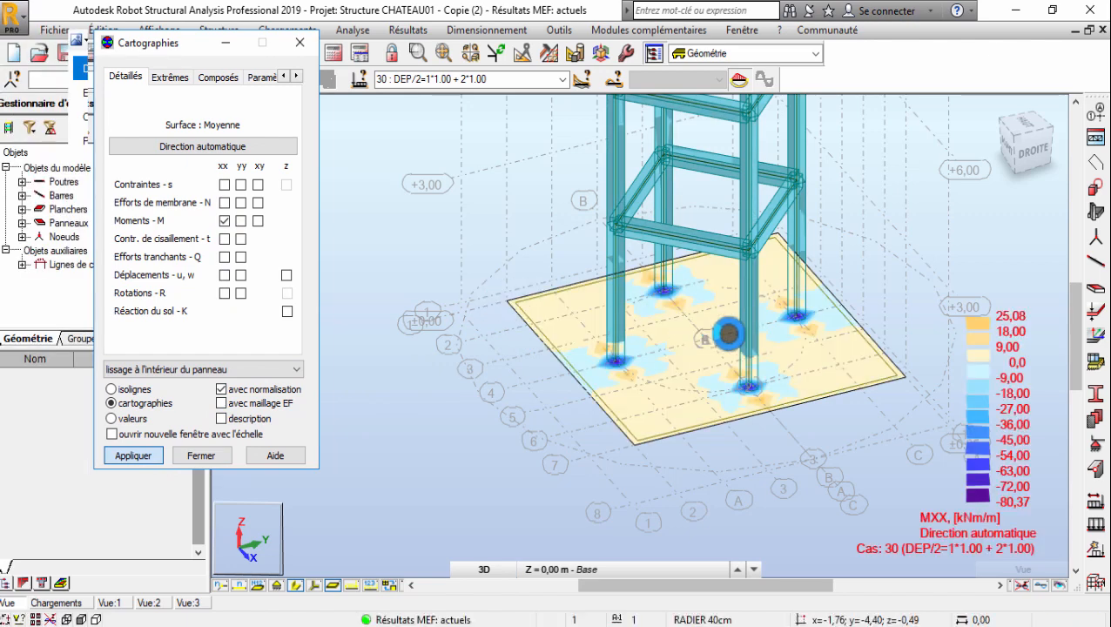
- Examine the MXX moment distribution around the column bases on the raft slab against the colour scale
scroll(889, 341, up, 2)
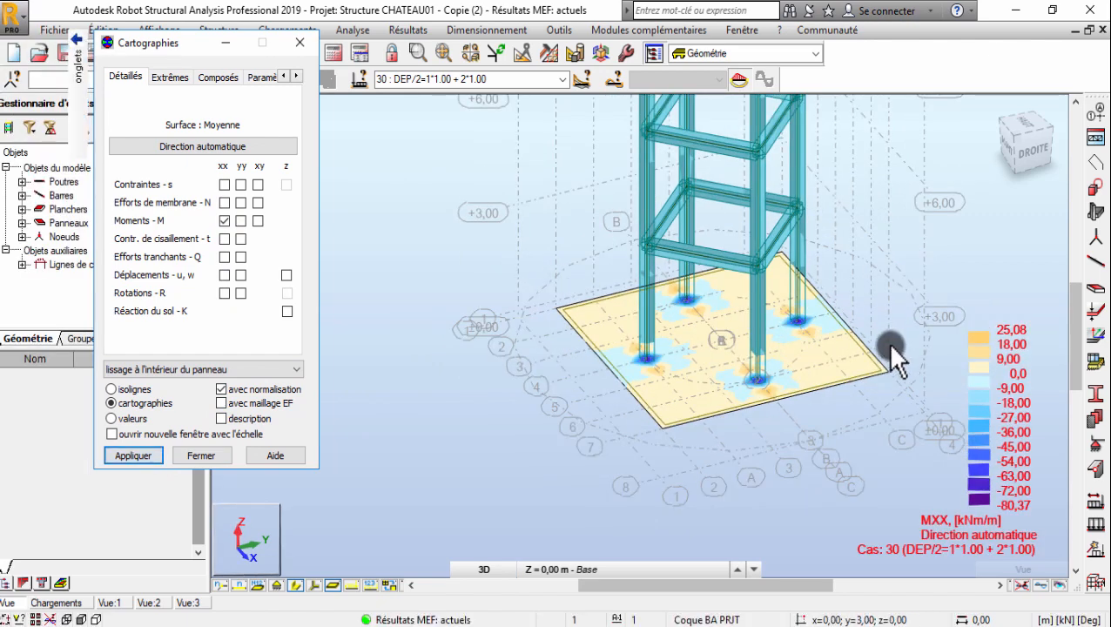
scroll(887, 343, up, 2)
scroll(735, 343, down, 1)
scroll(644, 303, down, 1)
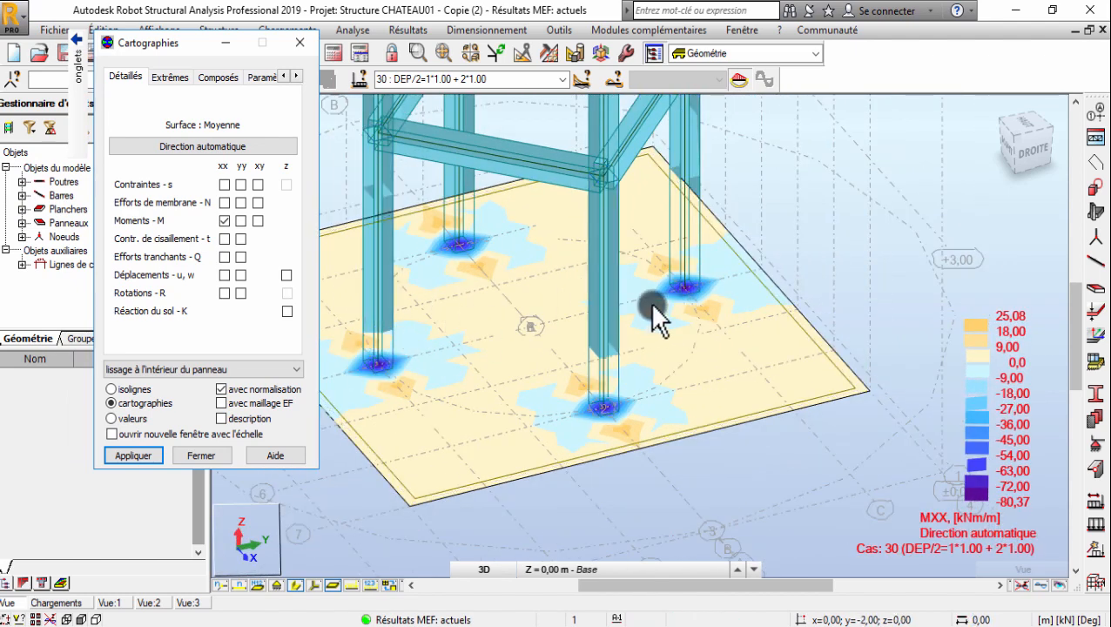
scroll(652, 310, down, 1)
scroll(420, 327, up, 2)
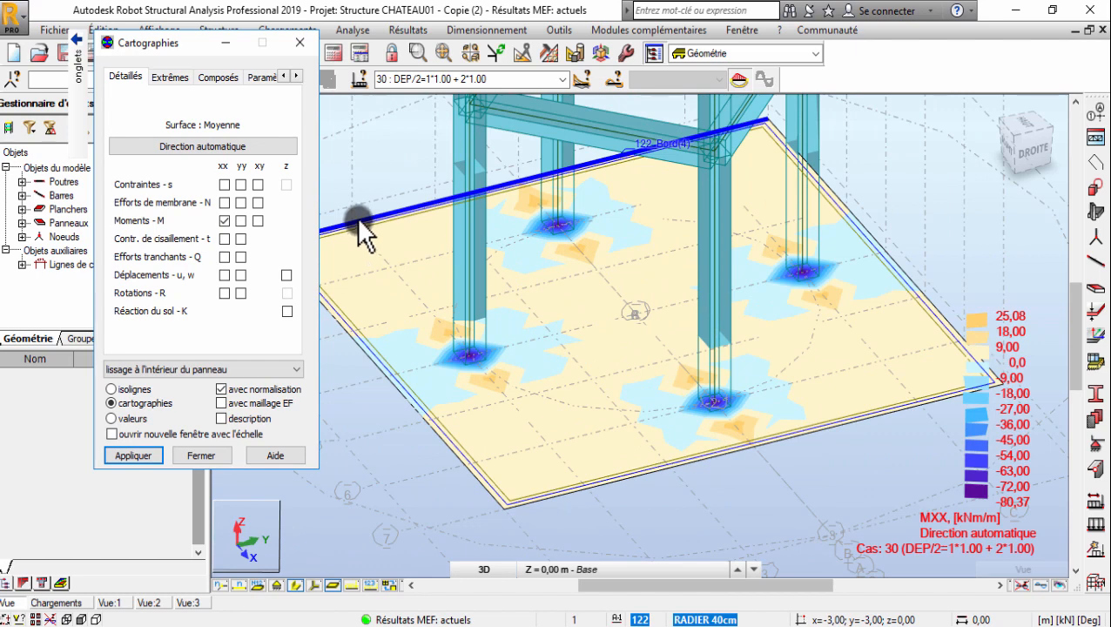
scroll(468, 357, up, 2)
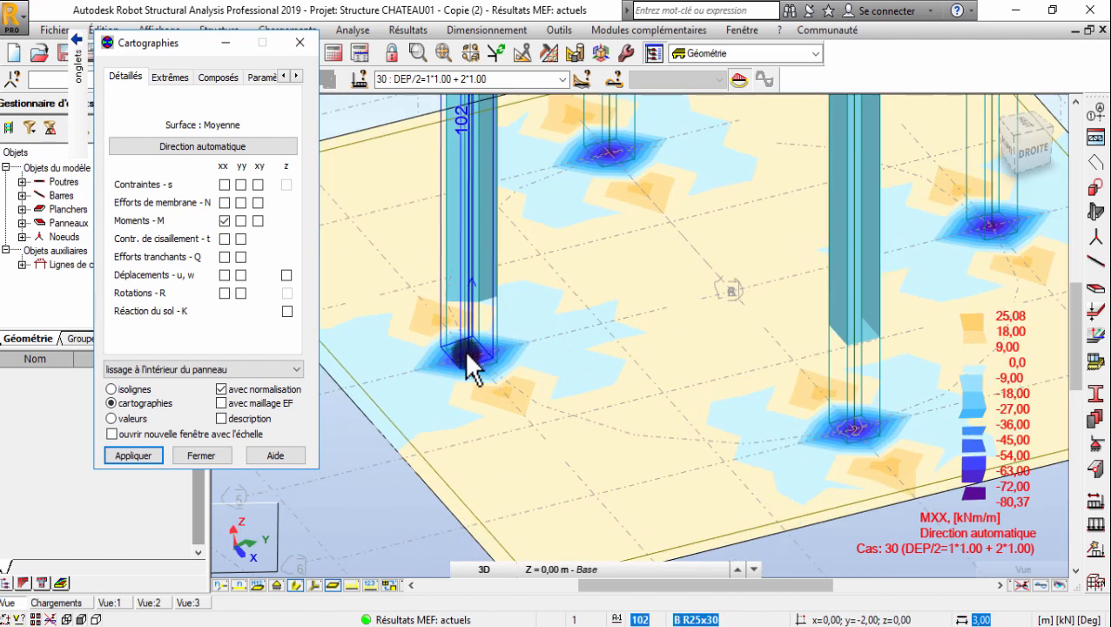
scroll(468, 351, up, 1)
scroll(476, 357, down, 1)
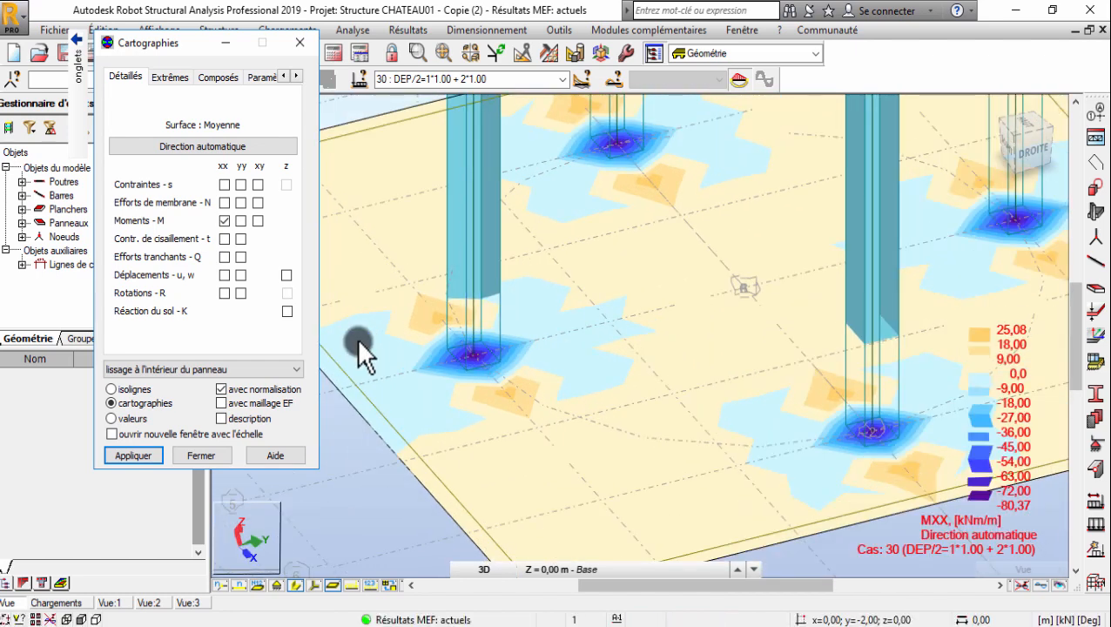
scroll(461, 353, down, 1)
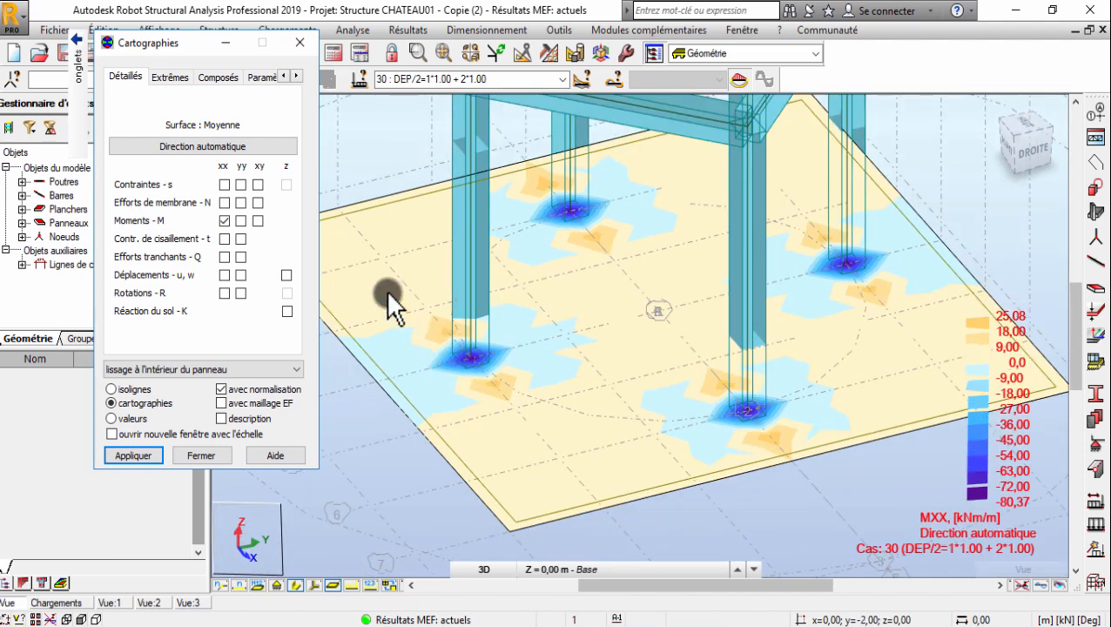
scroll(341, 239, up, 2)
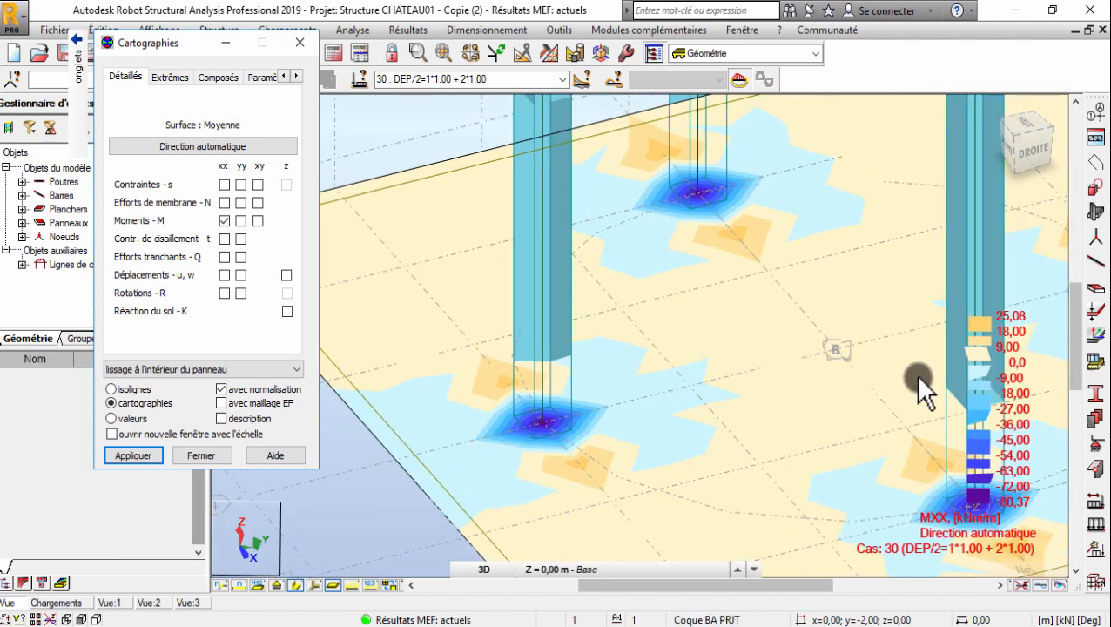
scroll(547, 223, down, 3)
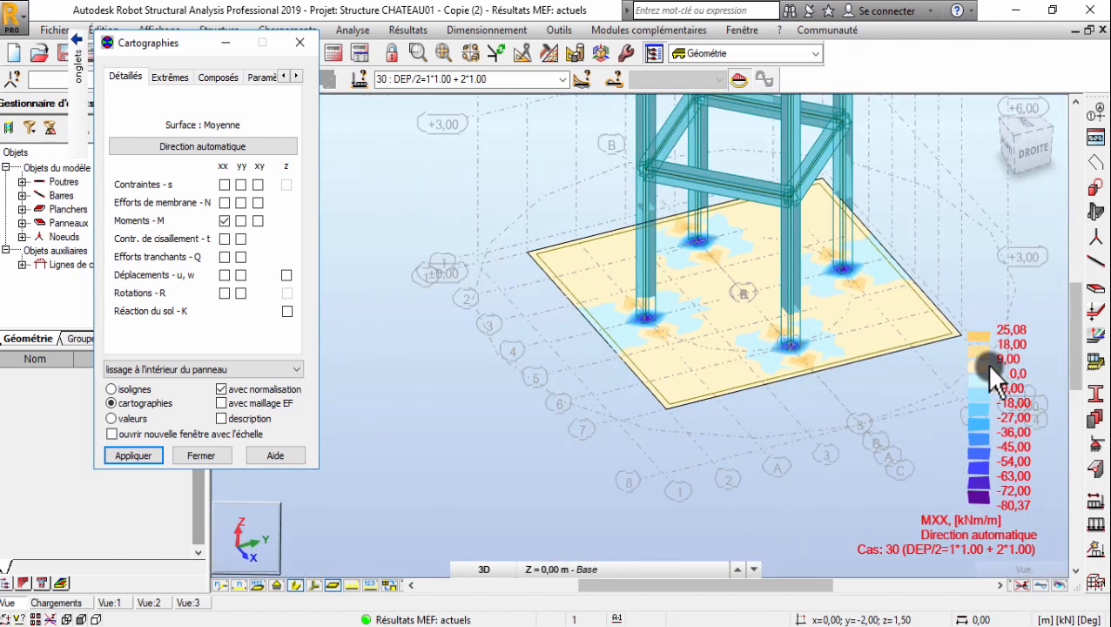
scroll(982, 364, up, 2)
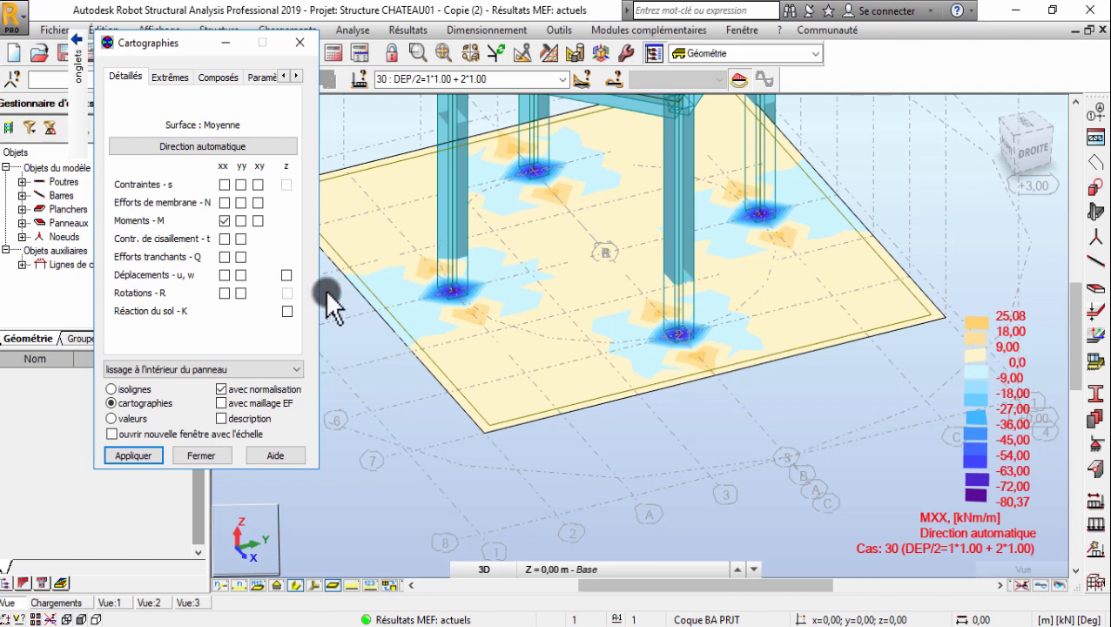
scroll(433, 296, up, 5)
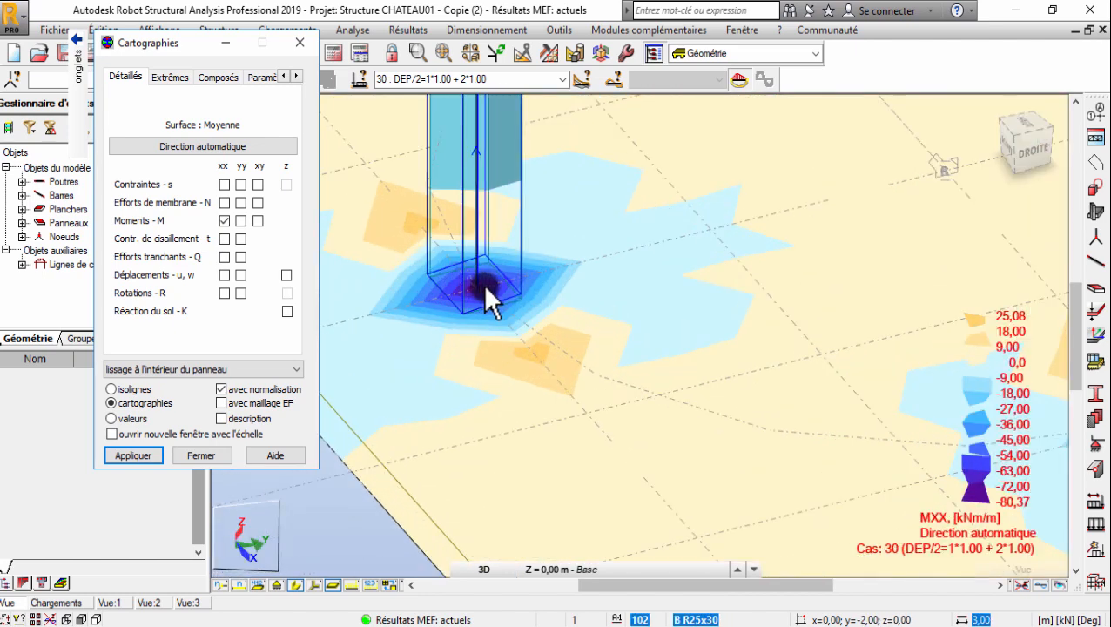
scroll(476, 286, up, 5)
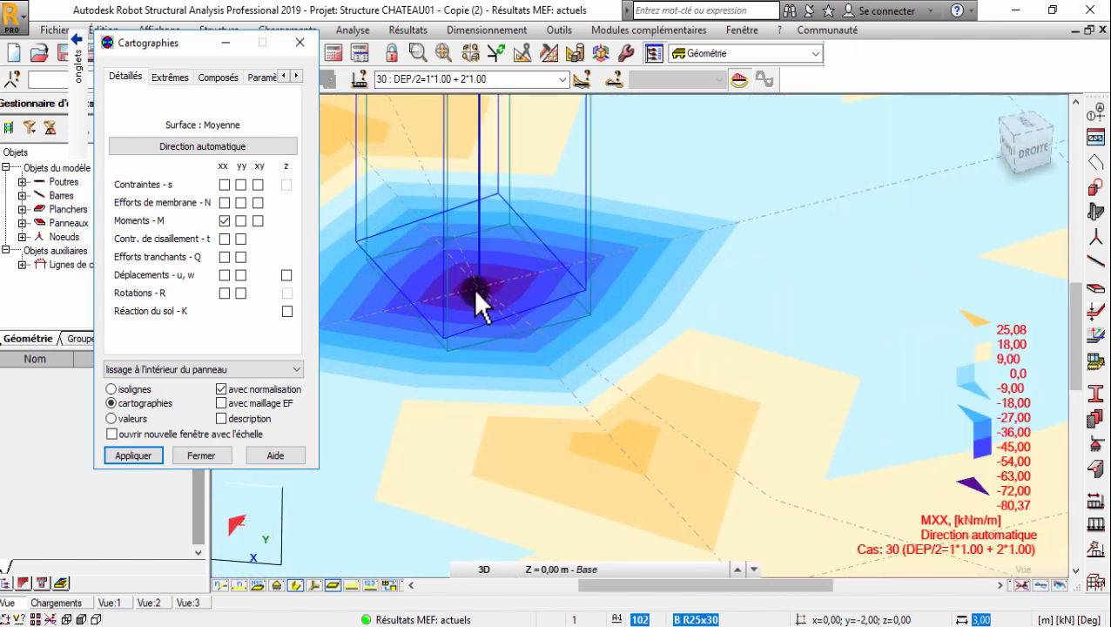
scroll(476, 280, down, 5)
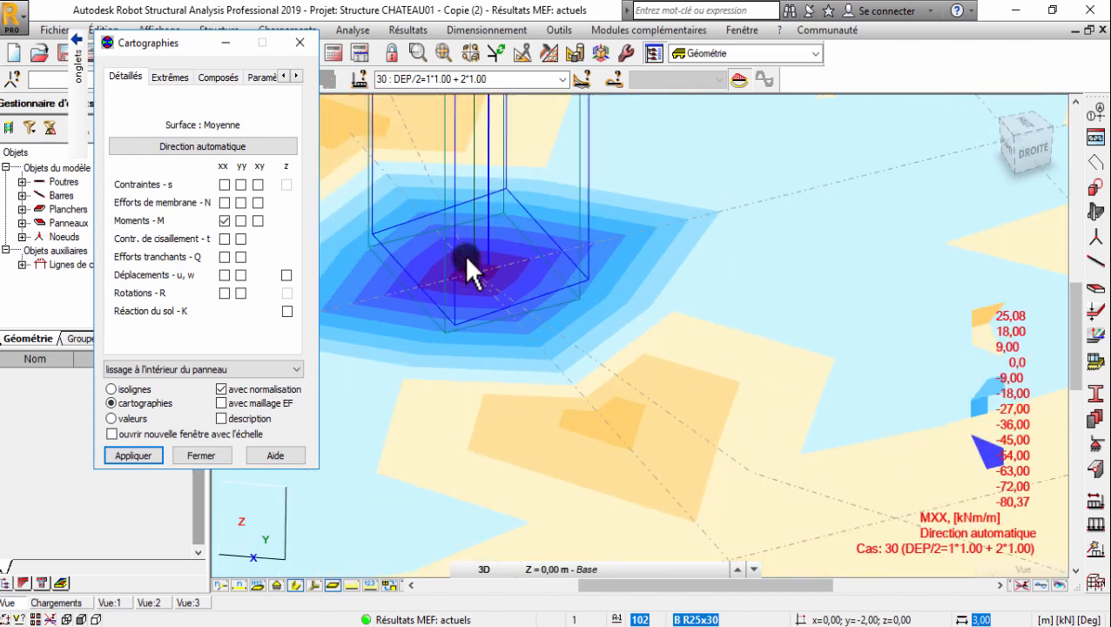
scroll(719, 310, down, 6)
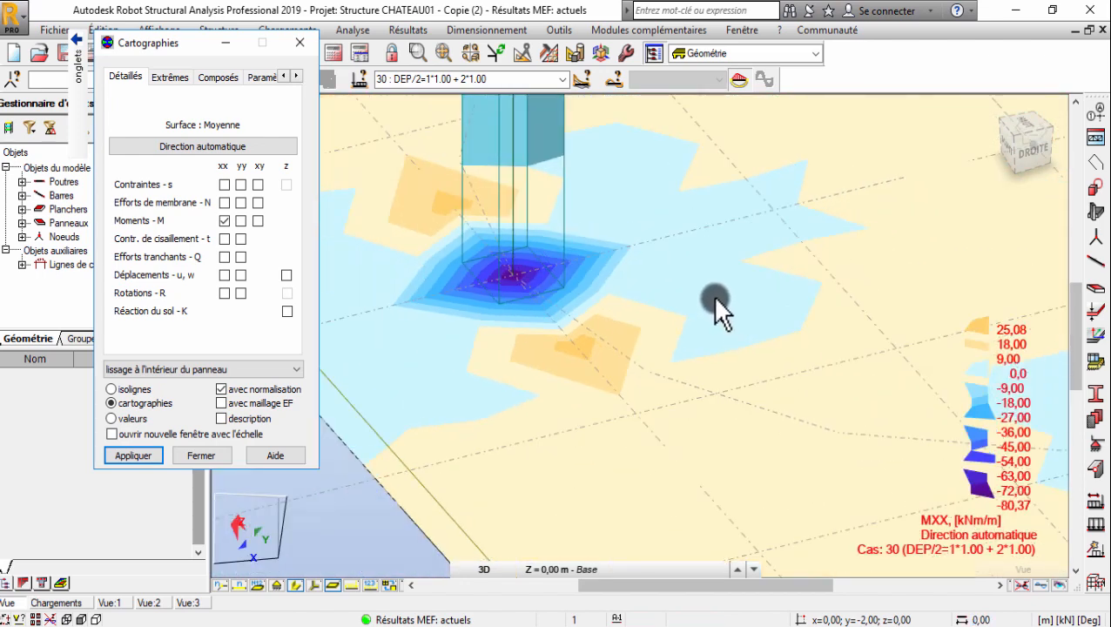
scroll(741, 358, down, 5)
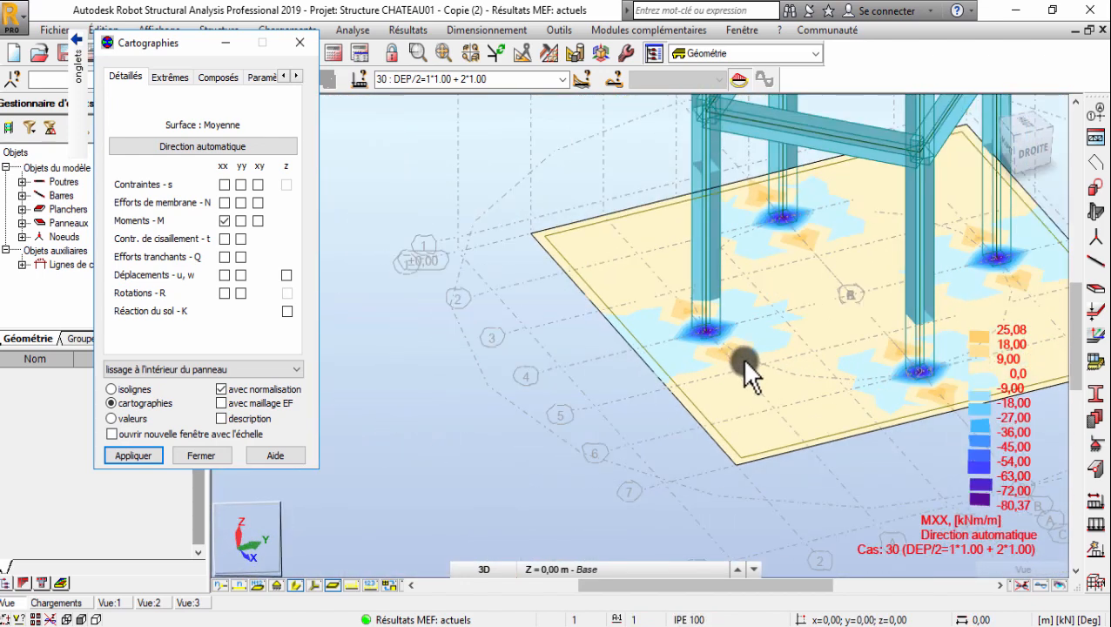
scroll(757, 440, down, 1)
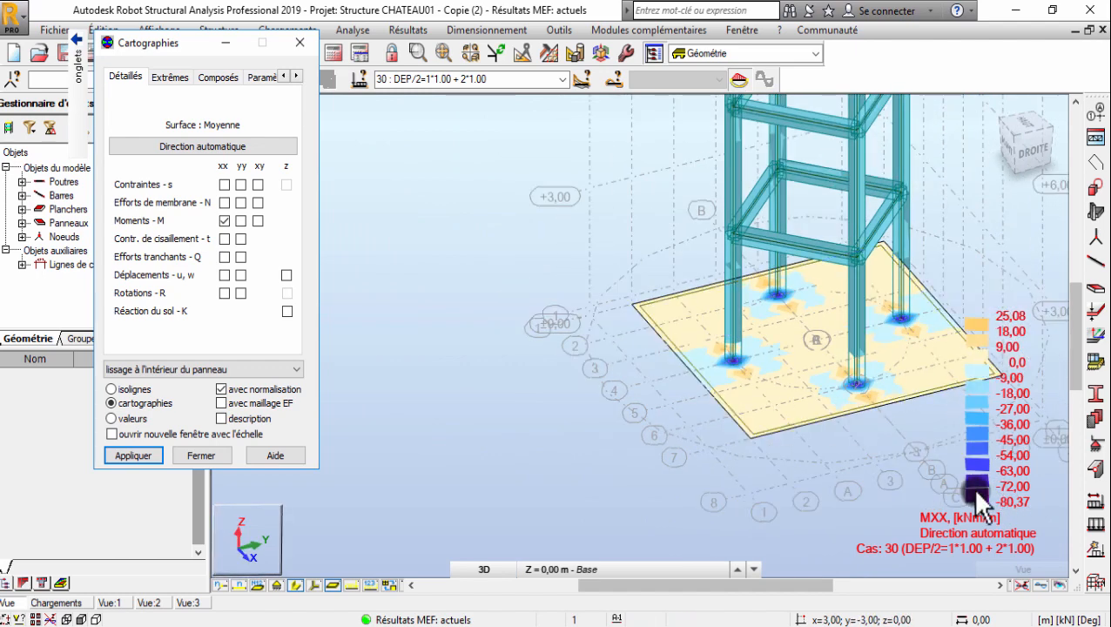
scroll(746, 364, down, 2)
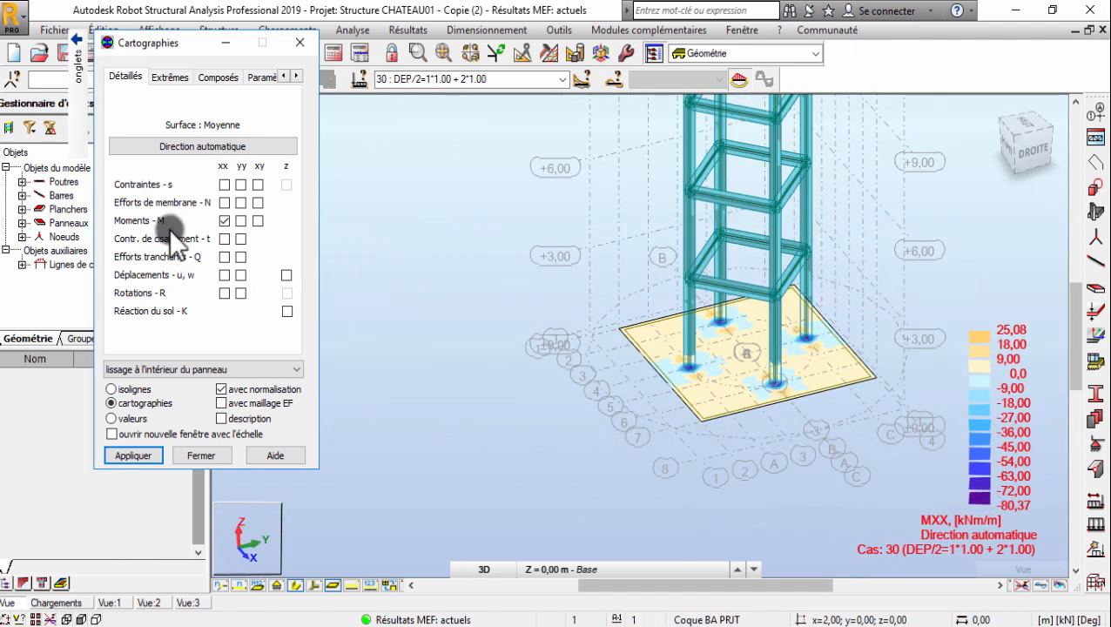
- Replace the xx moment map with the yy moment map on the raft slab and check the active load combination
click(240, 220)
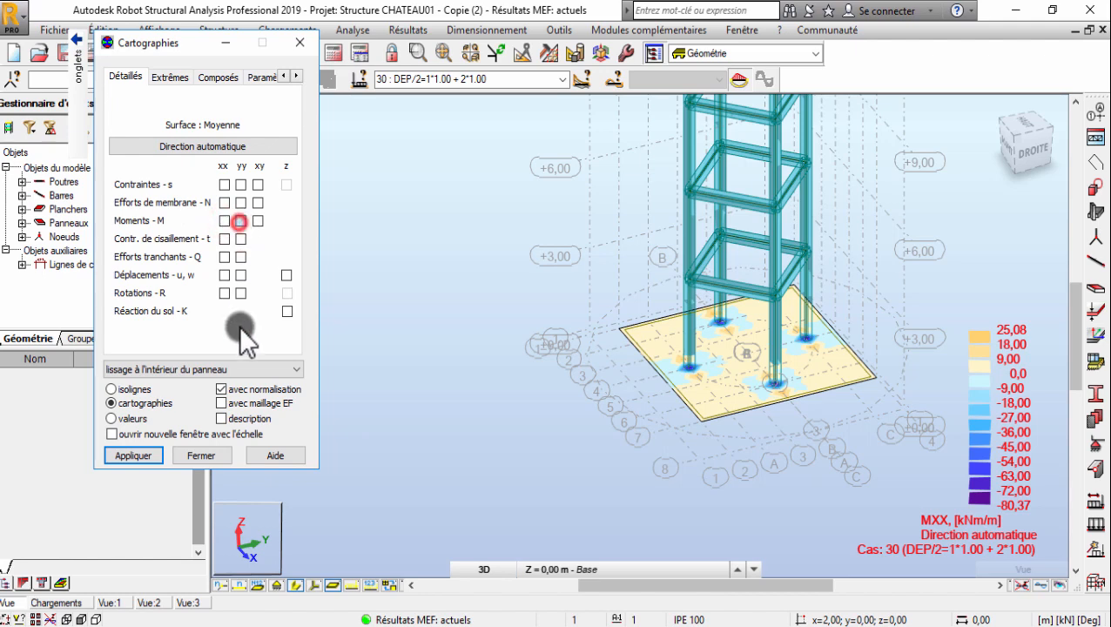
click(143, 452)
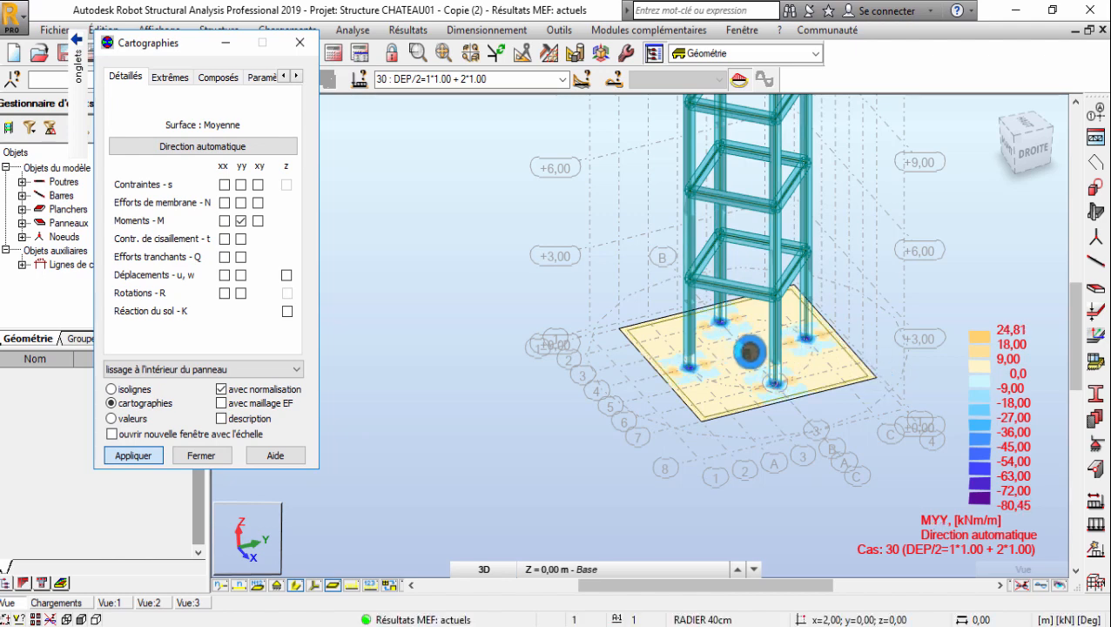
click(517, 81)
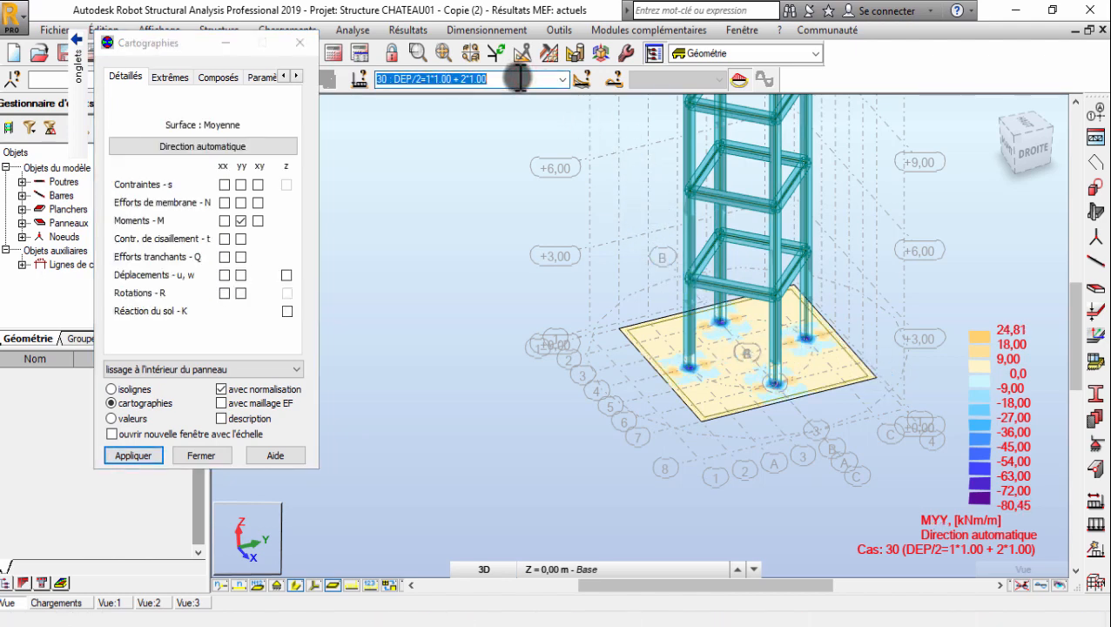
- Turn off the yy moment map and display the soil reaction (Réaction du sol - K) map on the raft slab
click(241, 221)
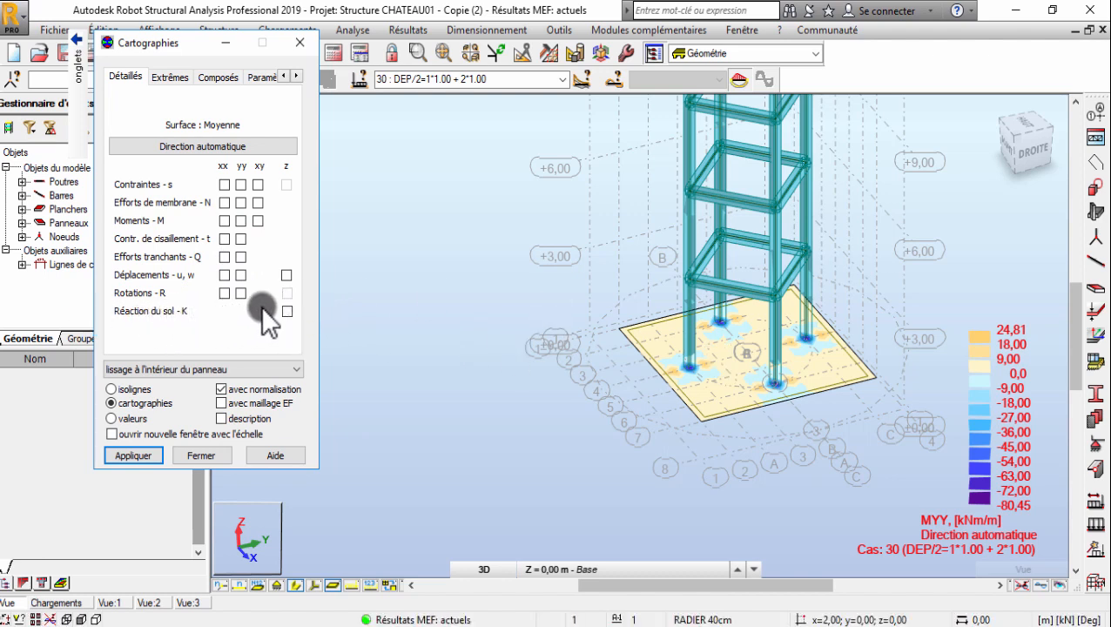
click(287, 311)
click(149, 454)
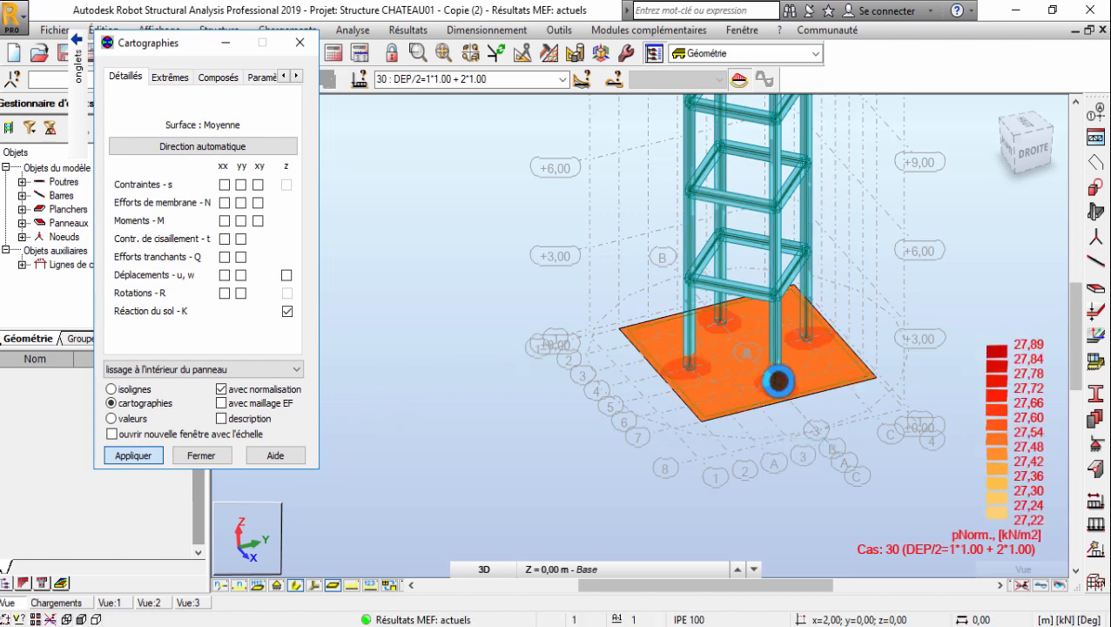
- Examine the soil reaction distribution around the four column bases on the raft slab for load combination 30
scroll(797, 353, up, 1)
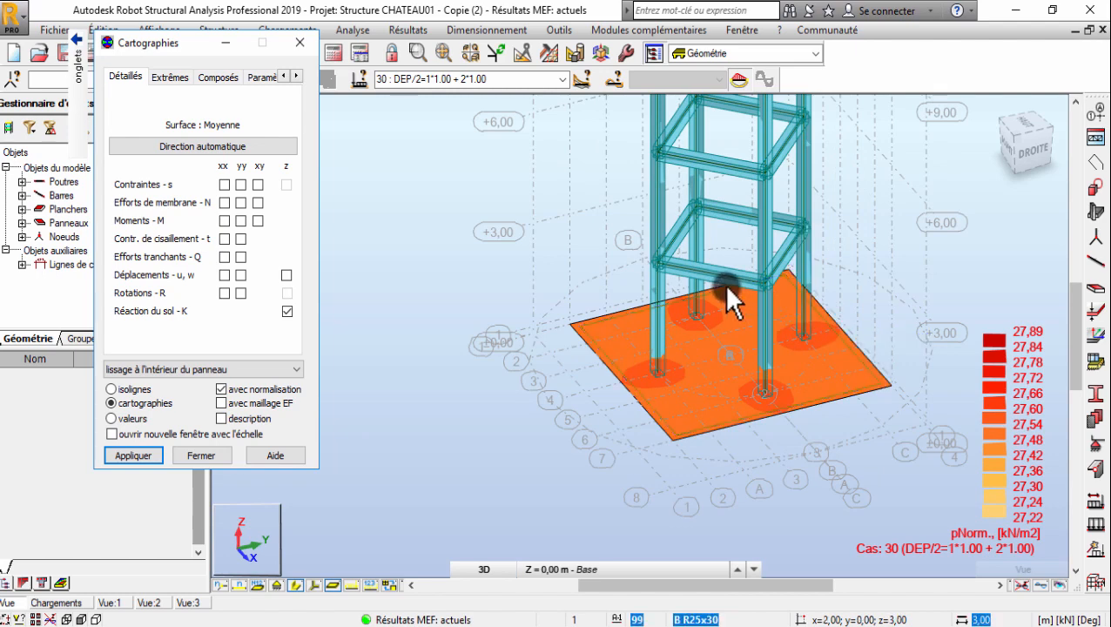
scroll(508, 291, up, 2)
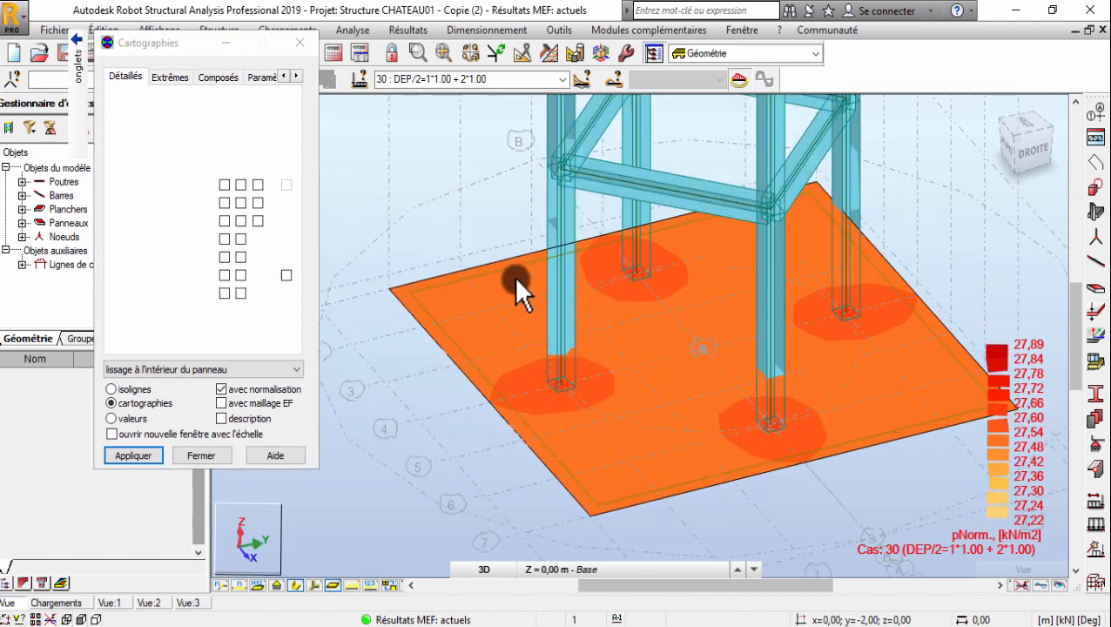
scroll(511, 316, down, 2)
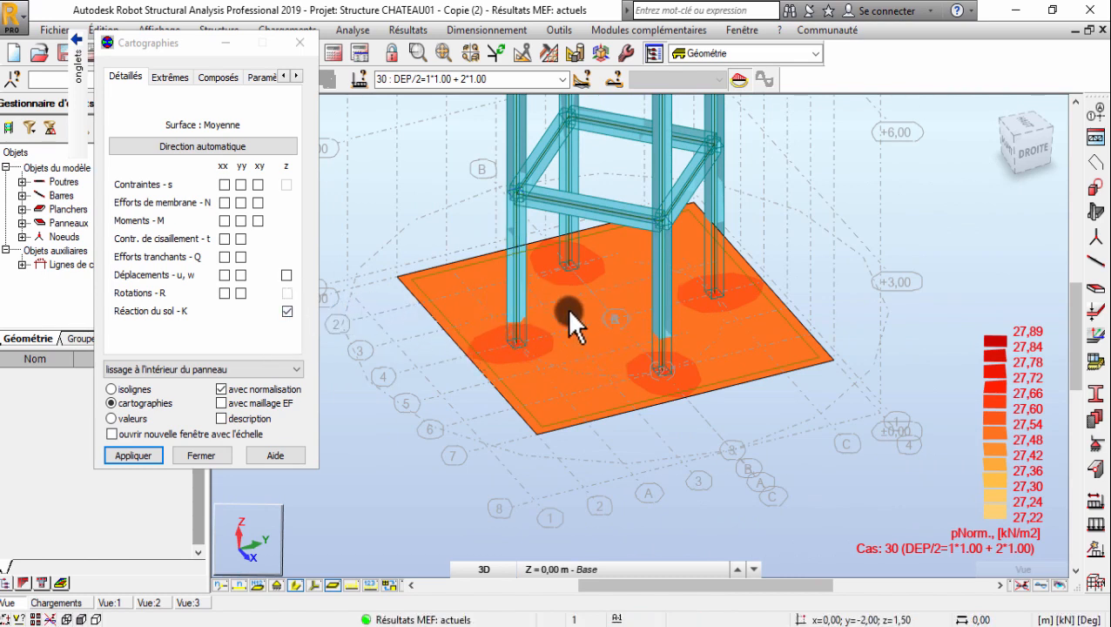
scroll(717, 332, down, 1)
scroll(508, 312, up, 1)
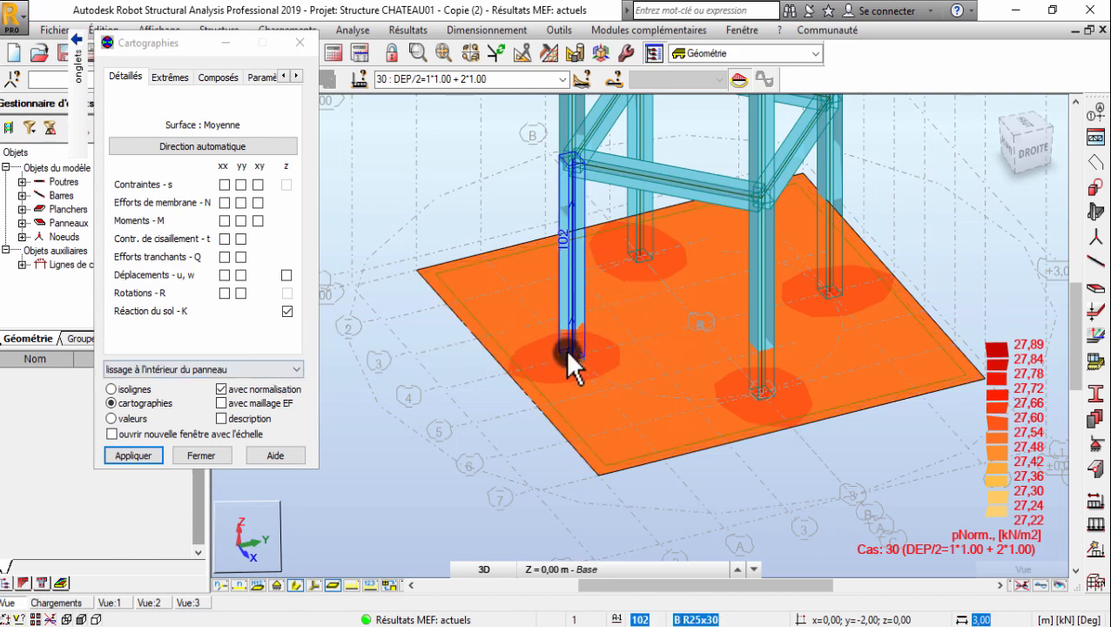
scroll(568, 353, down, 3)
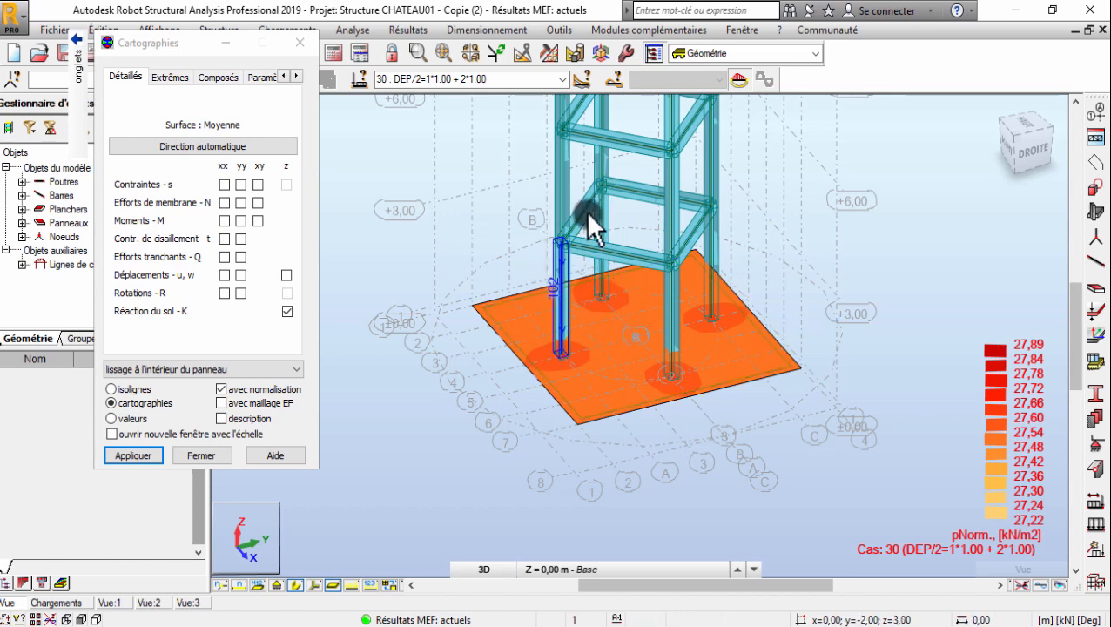
scroll(582, 322, up, 2)
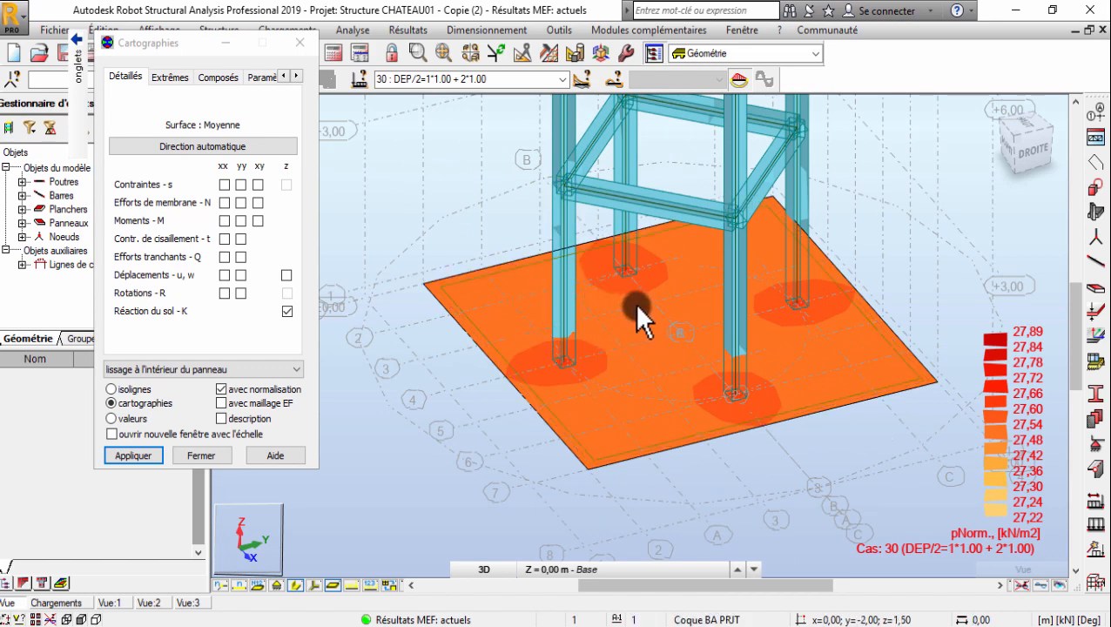
scroll(620, 171, up, 1)
scroll(624, 236, down, 2)
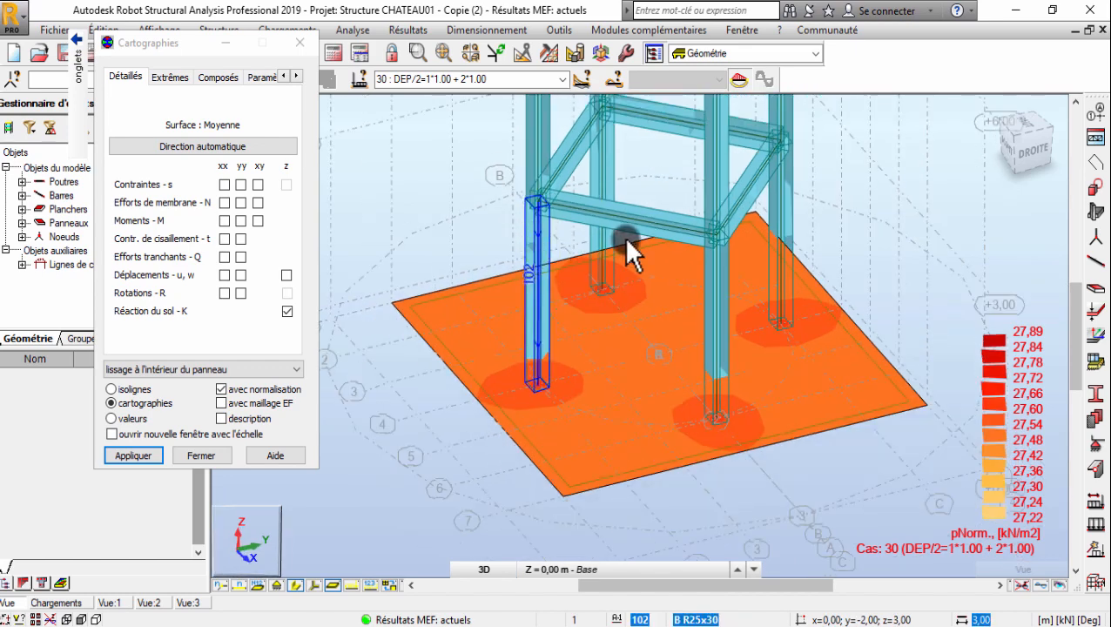
scroll(617, 251, up, 1)
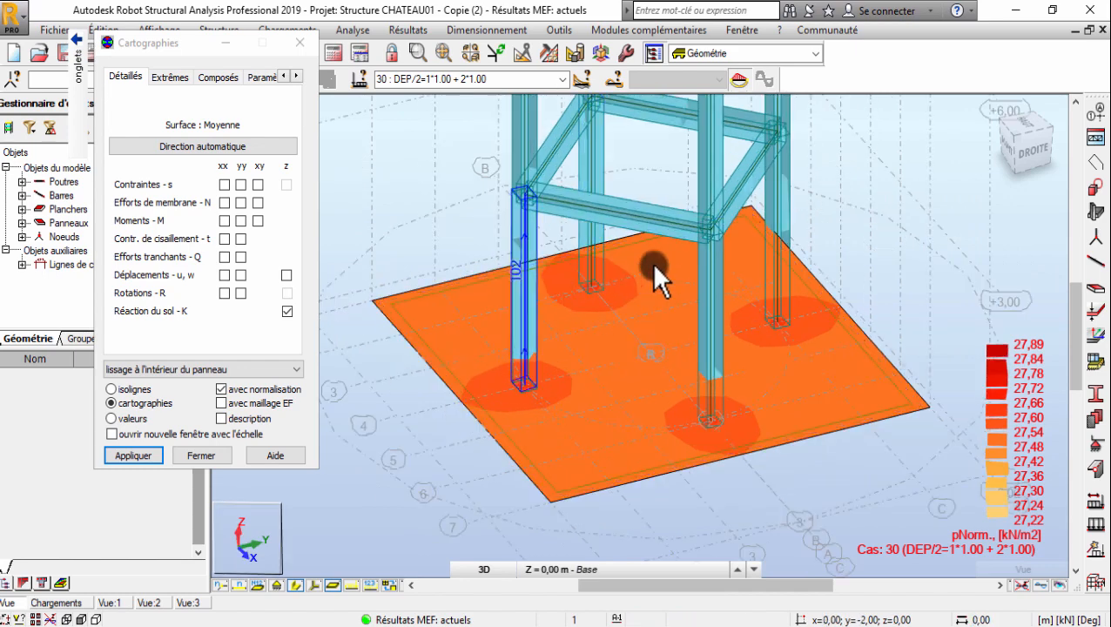
scroll(652, 266, down, 2)
scroll(590, 346, up, 1)
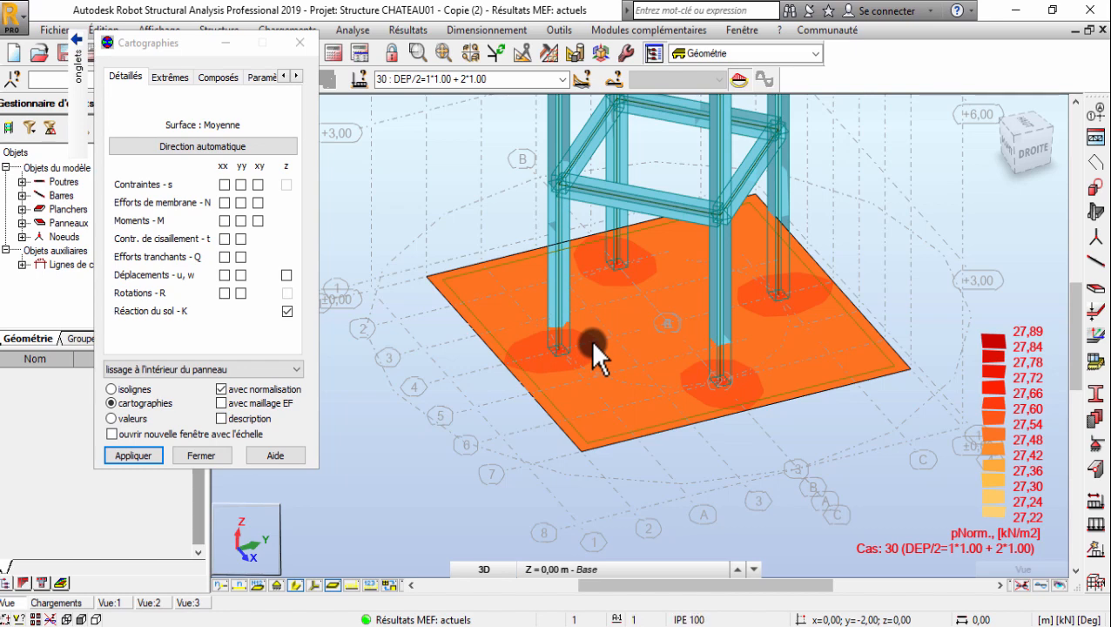
scroll(583, 319, down, 2)
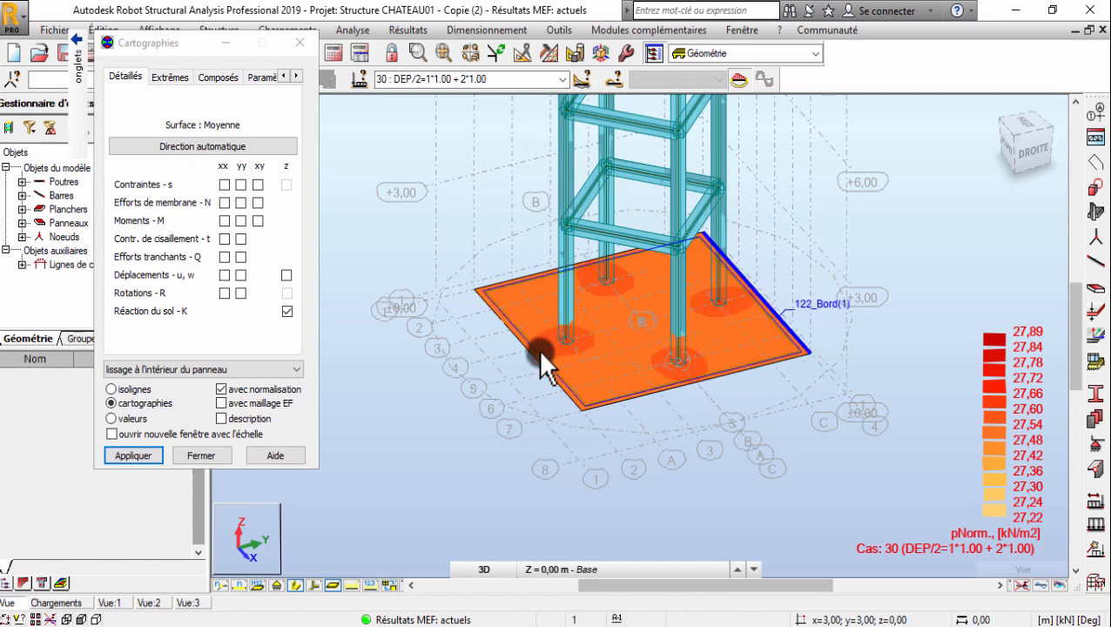
scroll(583, 319, up, 1)
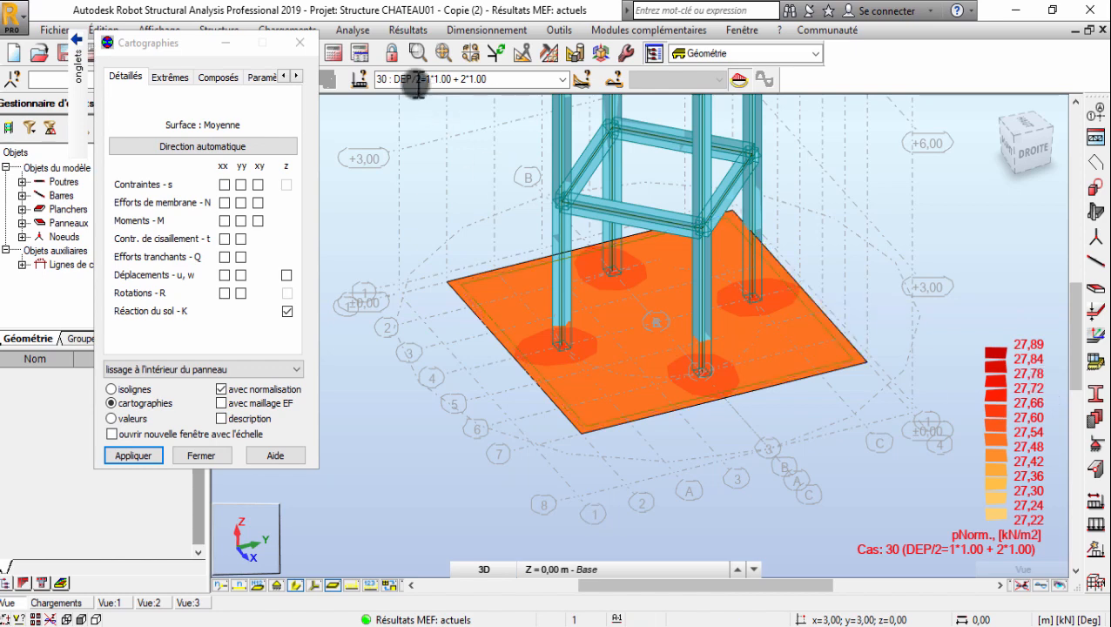
- Switch the active case to combination 29 (DEP/1=1*1.00 + 2*1.00 + 3*1.00 + 4*1.00) and inspect the soil reaction at the column bases
click(562, 80)
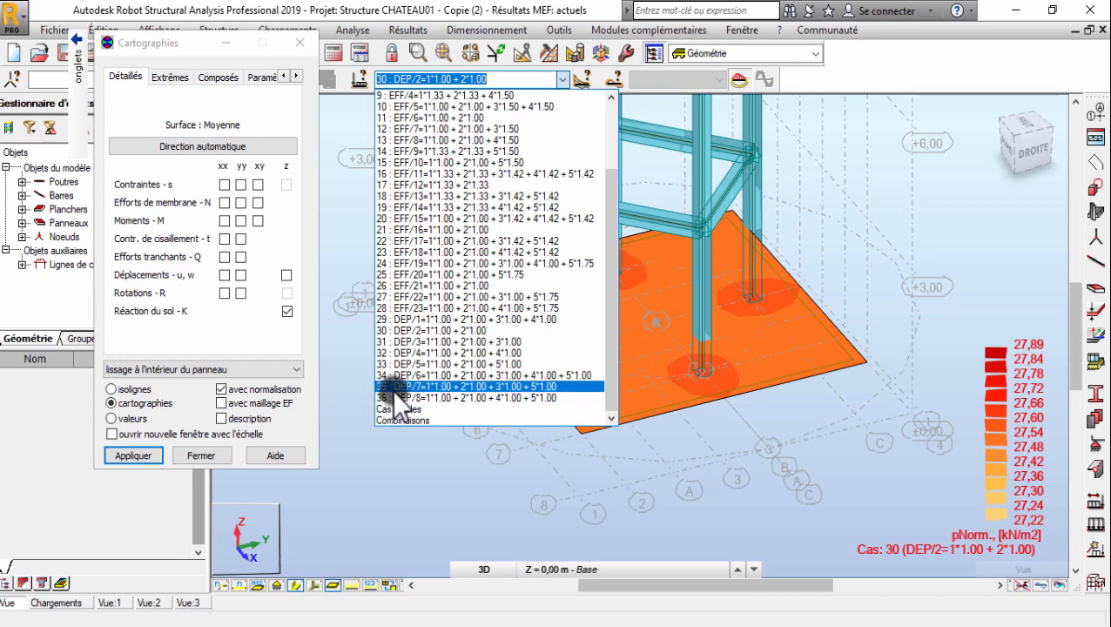
click(402, 319)
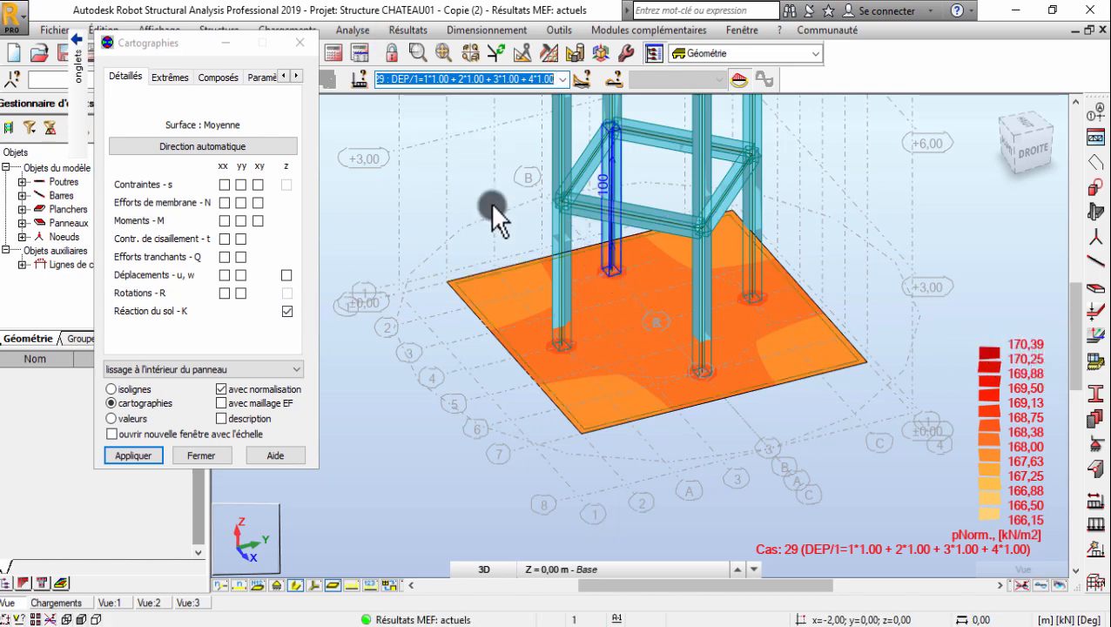
scroll(608, 274, up, 3)
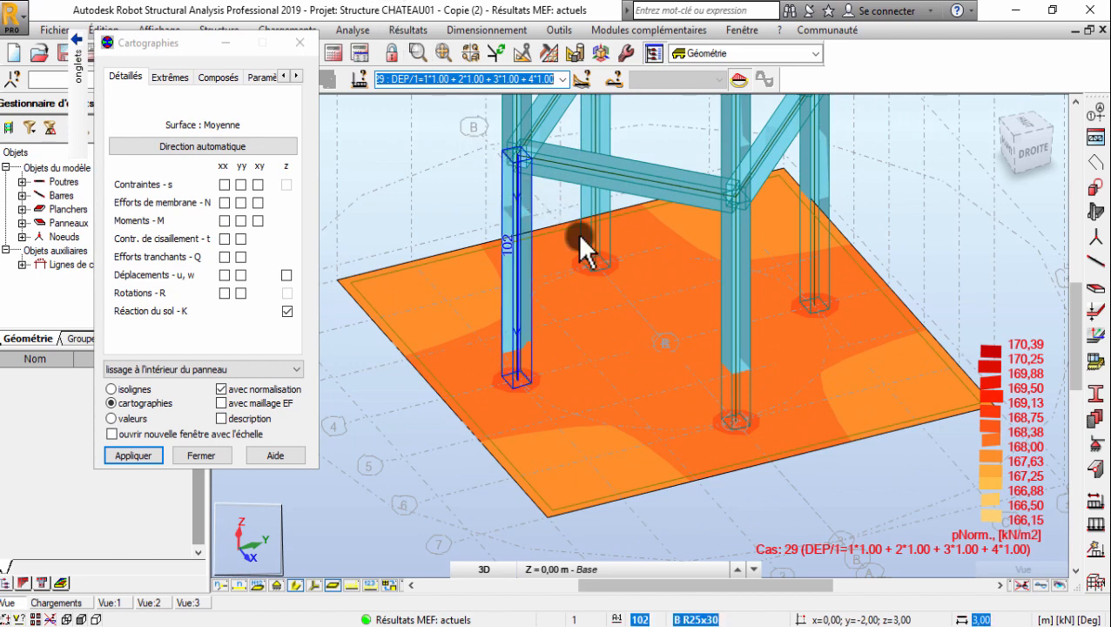
scroll(595, 268, up, 3)
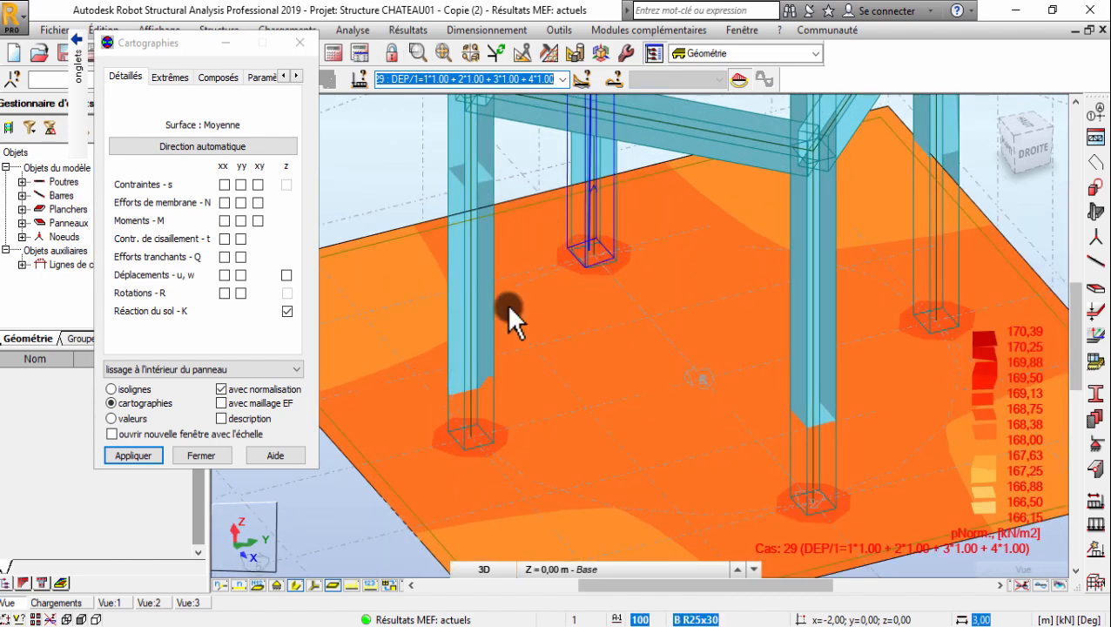
scroll(475, 370, up, 5)
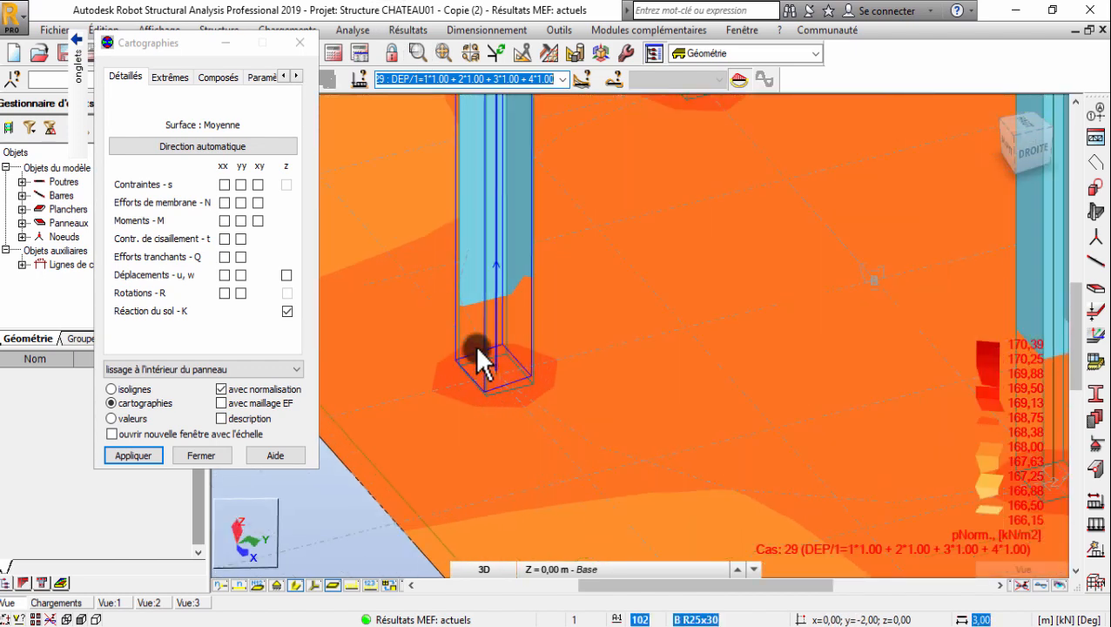
scroll(475, 353, down, 5)
scroll(736, 334, down, 2)
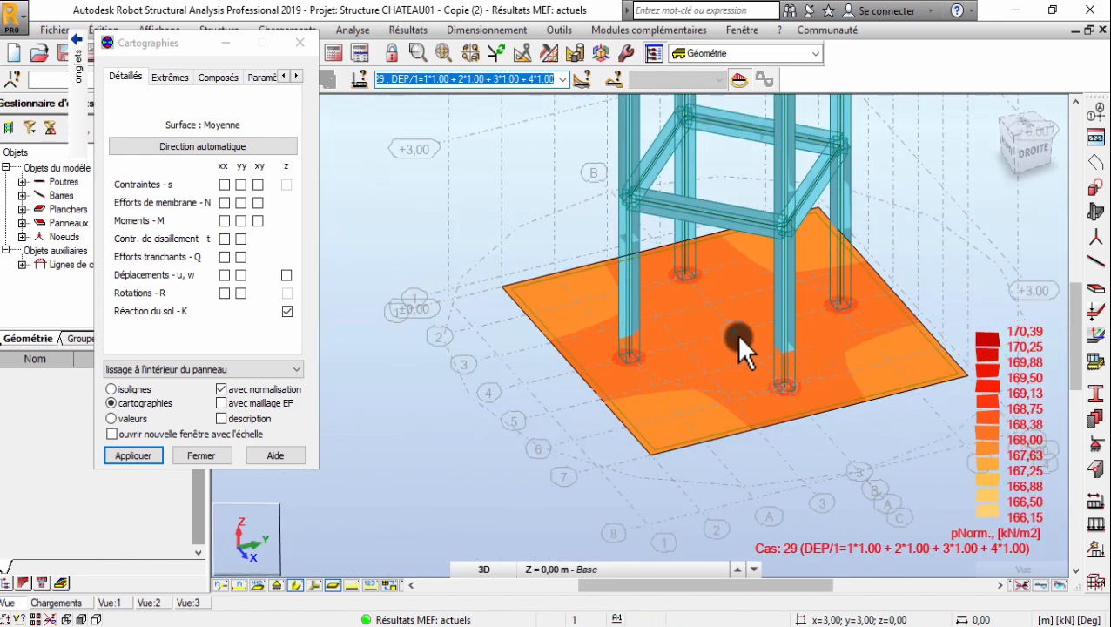
scroll(989, 346, up, 2)
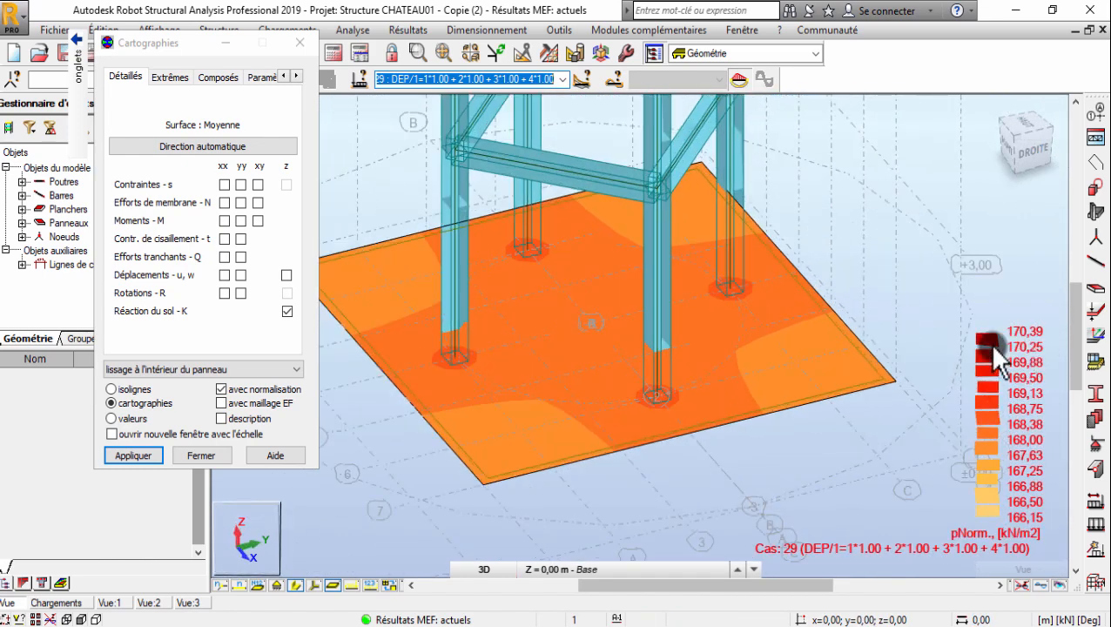
- Return the soil reaction map to combination 30 (DEP/2=1*1.00 + 2*1.00) and check its load factors
click(565, 78)
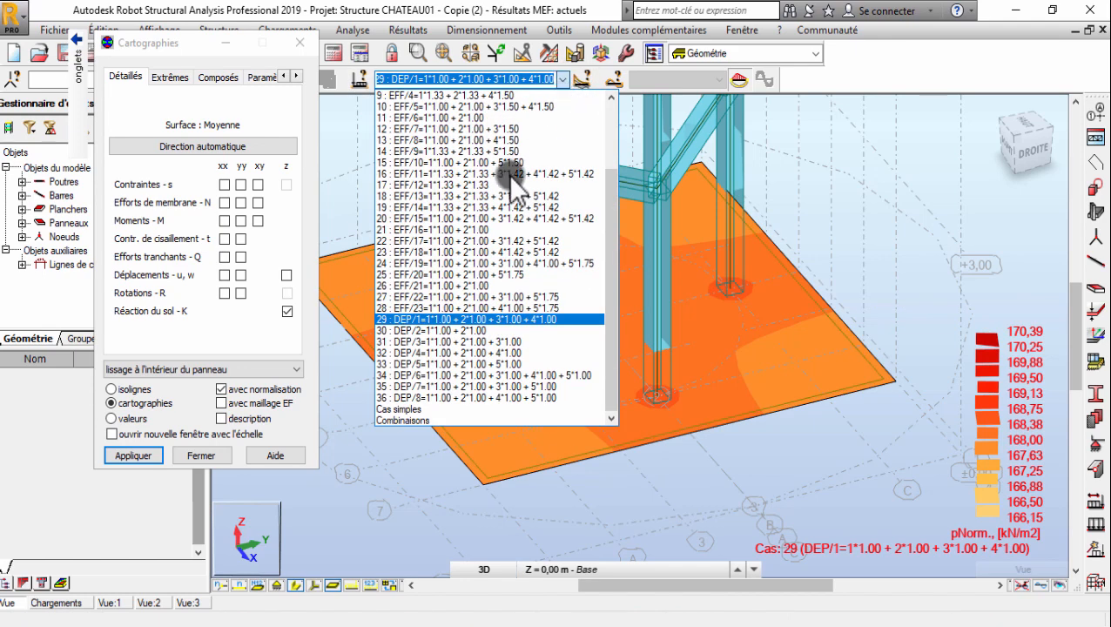
click(405, 332)
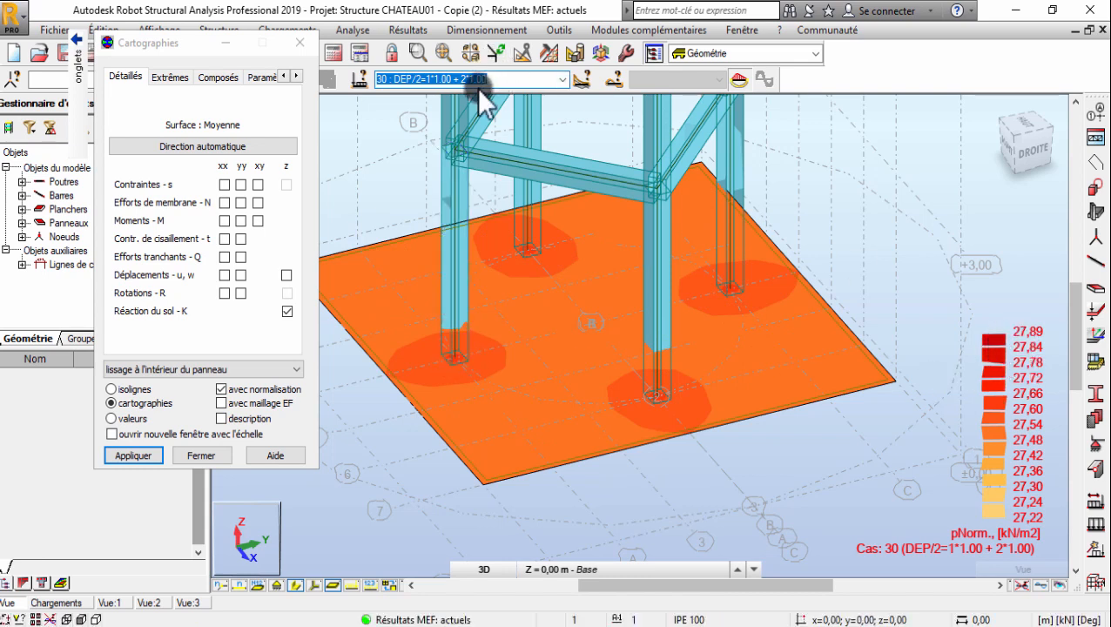
click(447, 77)
drag(493, 77, 423, 84)
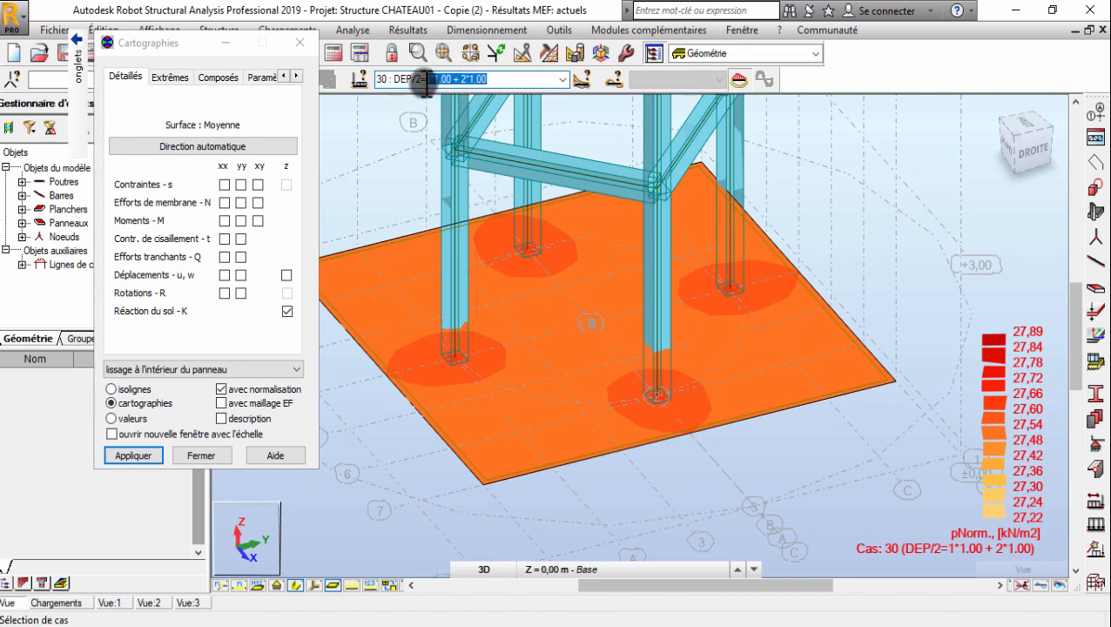
- Display the soil reaction map for combination 34 (DEP/6=1*1.00 + 2*1.00 + 3*1.00 + 4*1.00 + 5*1.00)
click(562, 78)
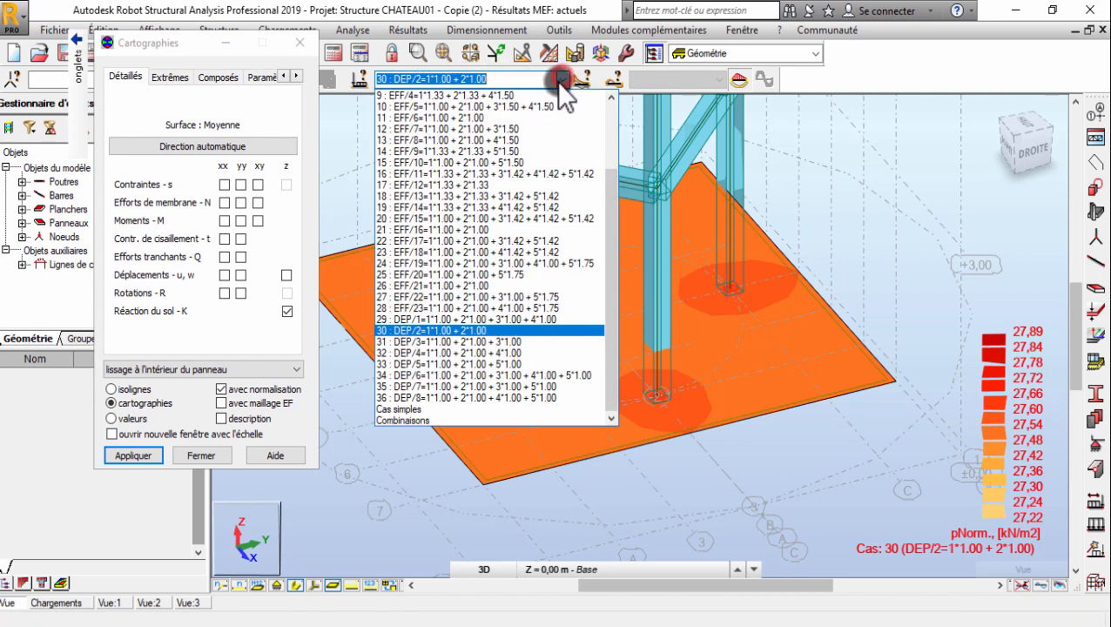
click(493, 341)
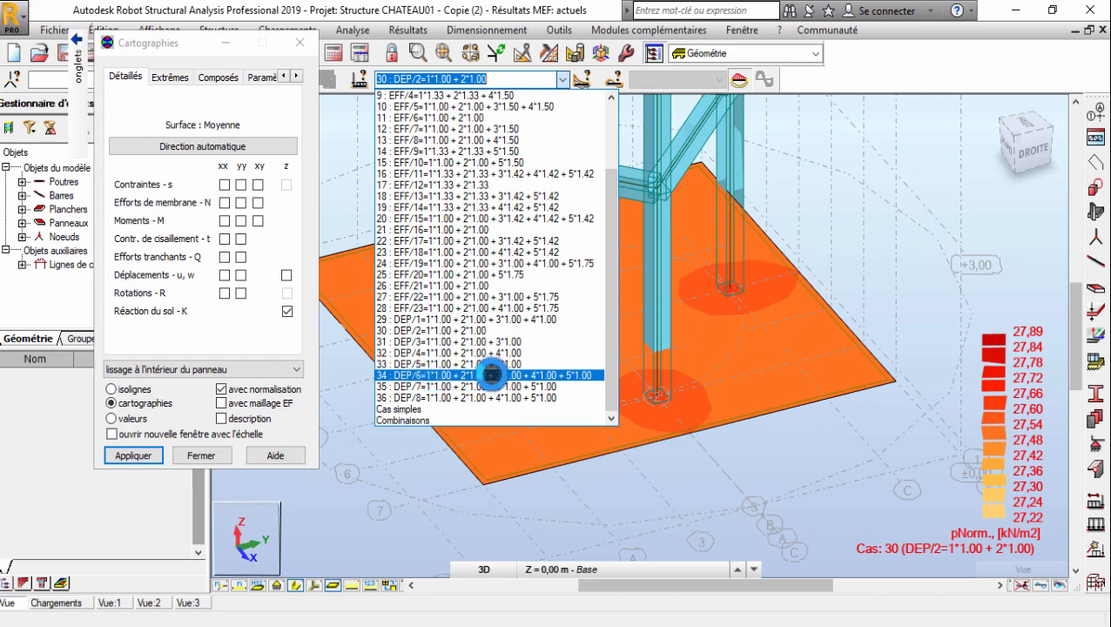
click(492, 374)
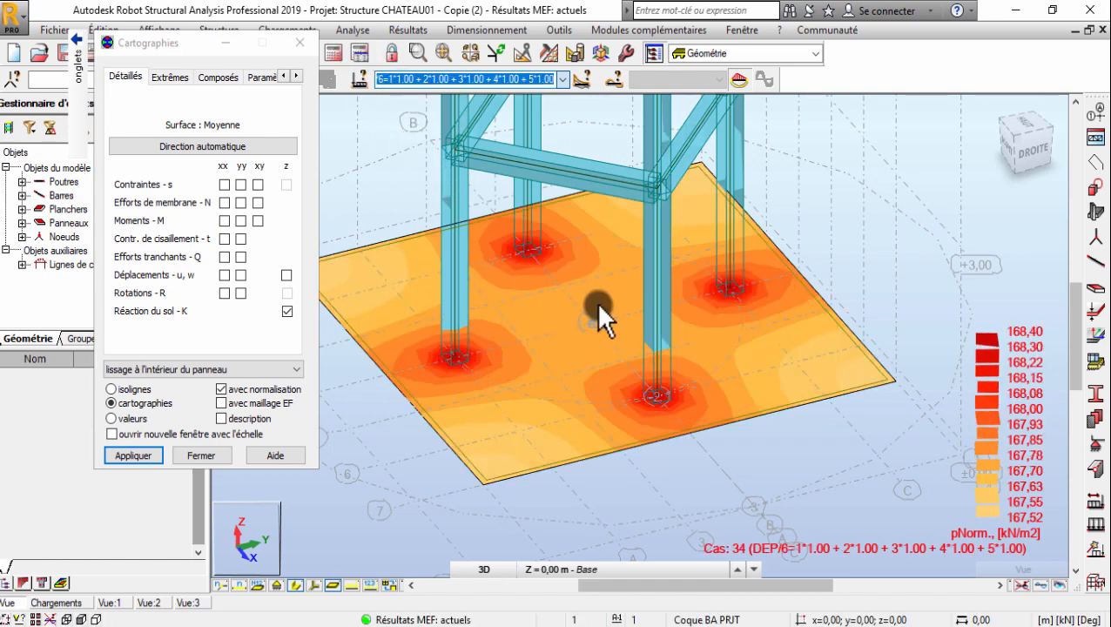
- Examine the combination 34 soil reaction at the column bases and across the raft slab against the colour scale
scroll(372, 265, up, 3)
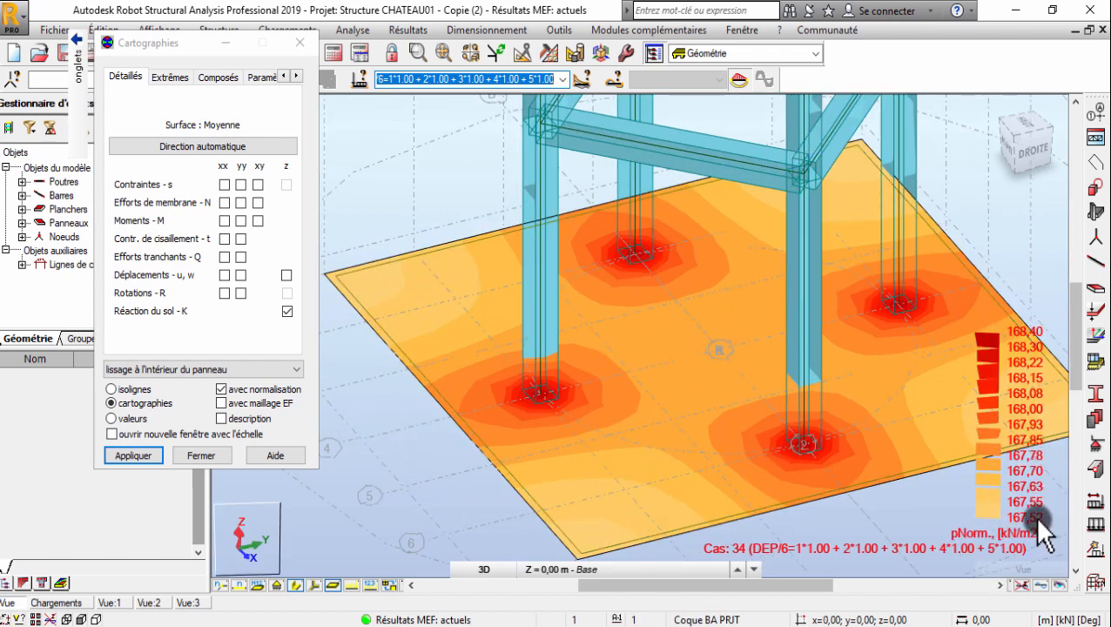
scroll(543, 398, up, 5)
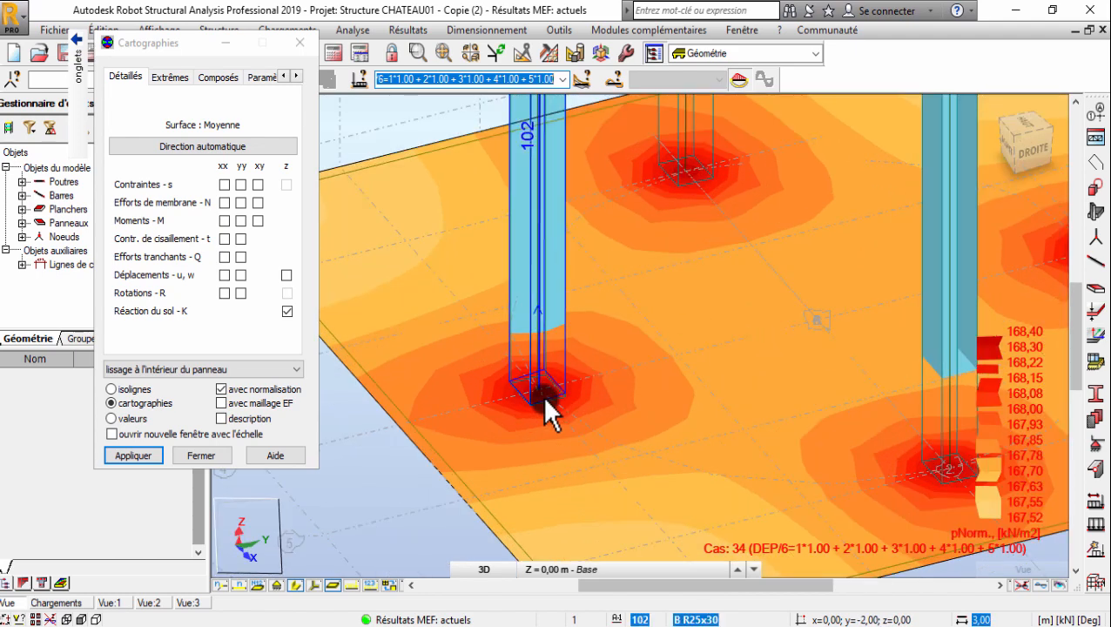
scroll(528, 374, up, 3)
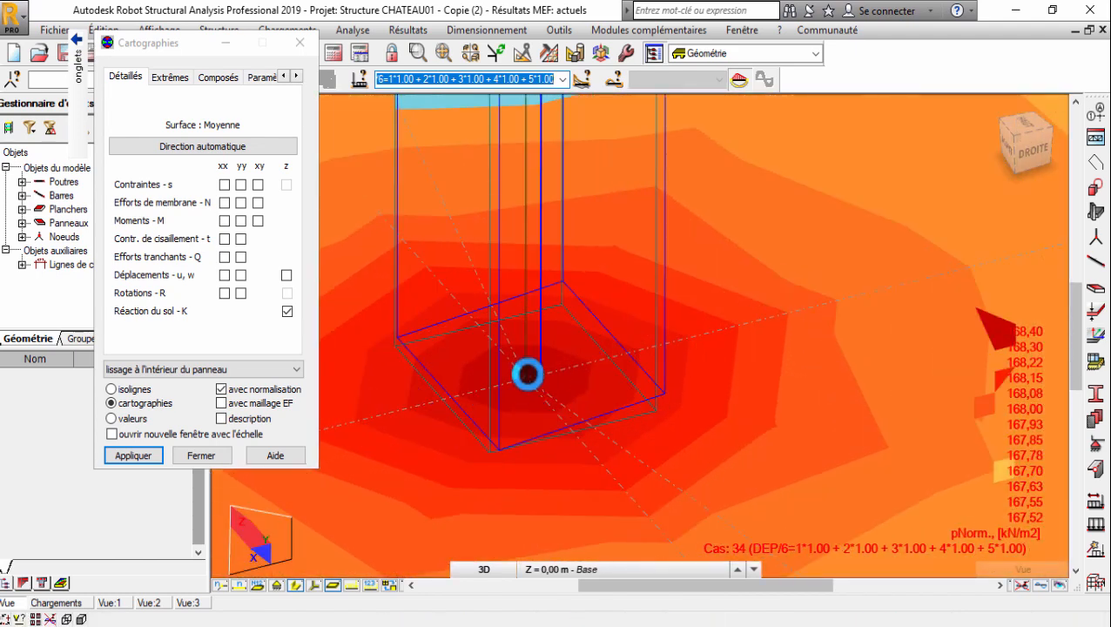
scroll(550, 339, down, 1)
scroll(547, 335, down, 5)
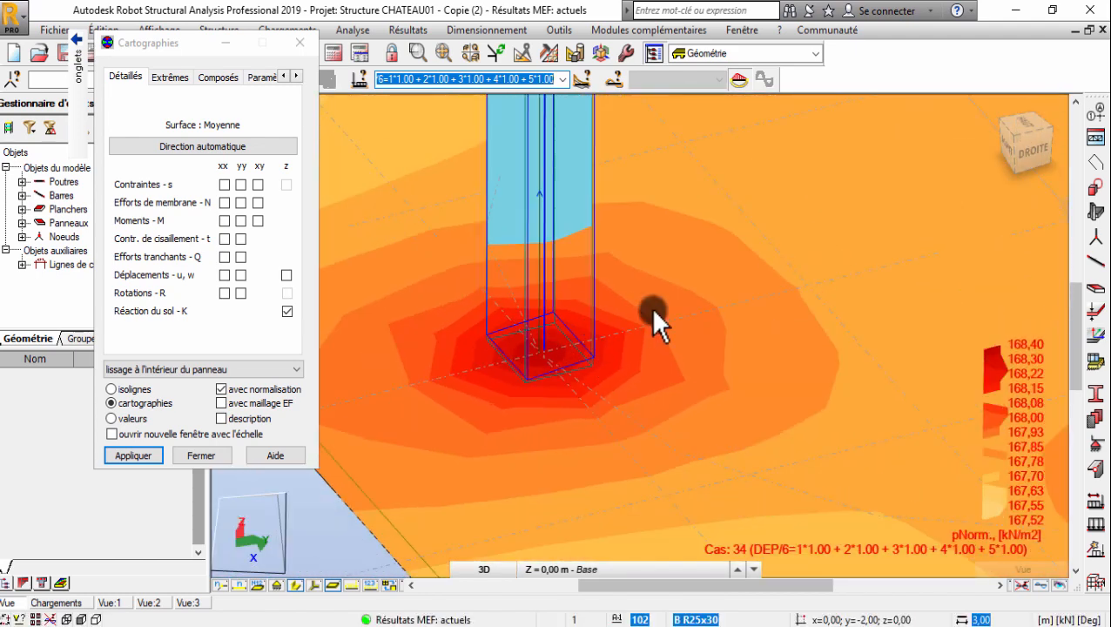
scroll(606, 318, down, 3)
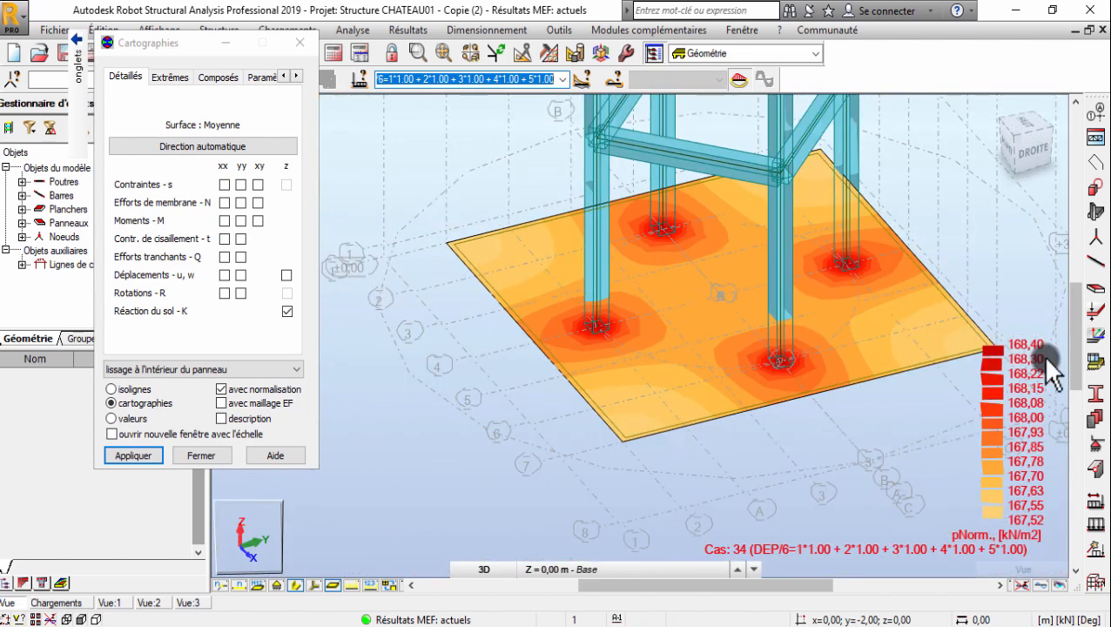
scroll(503, 322, down, 2)
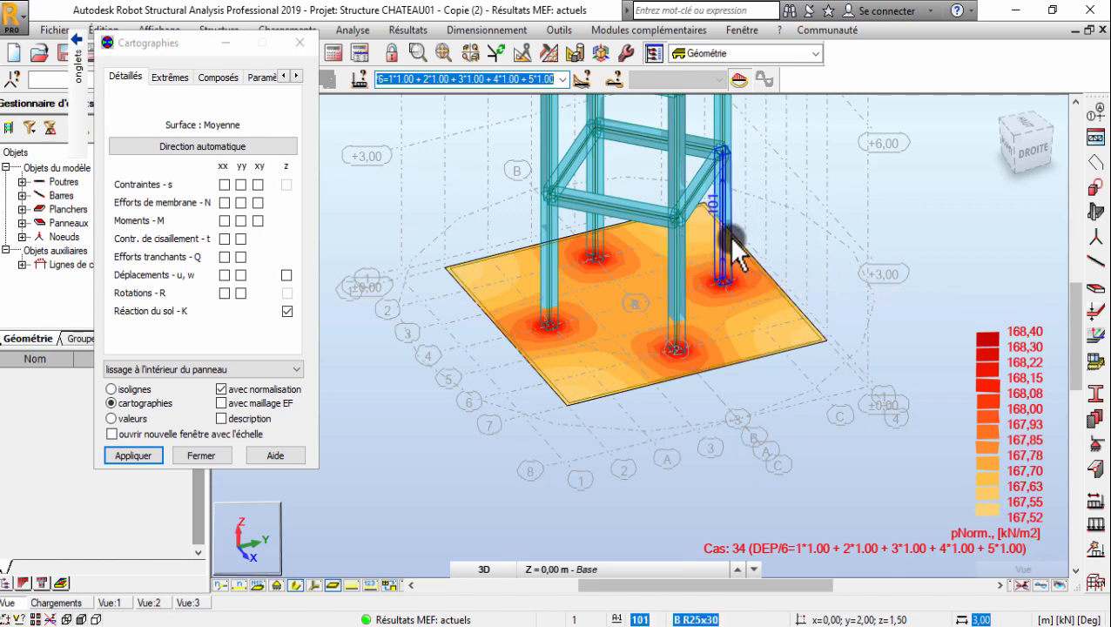
scroll(562, 349, down, 1)
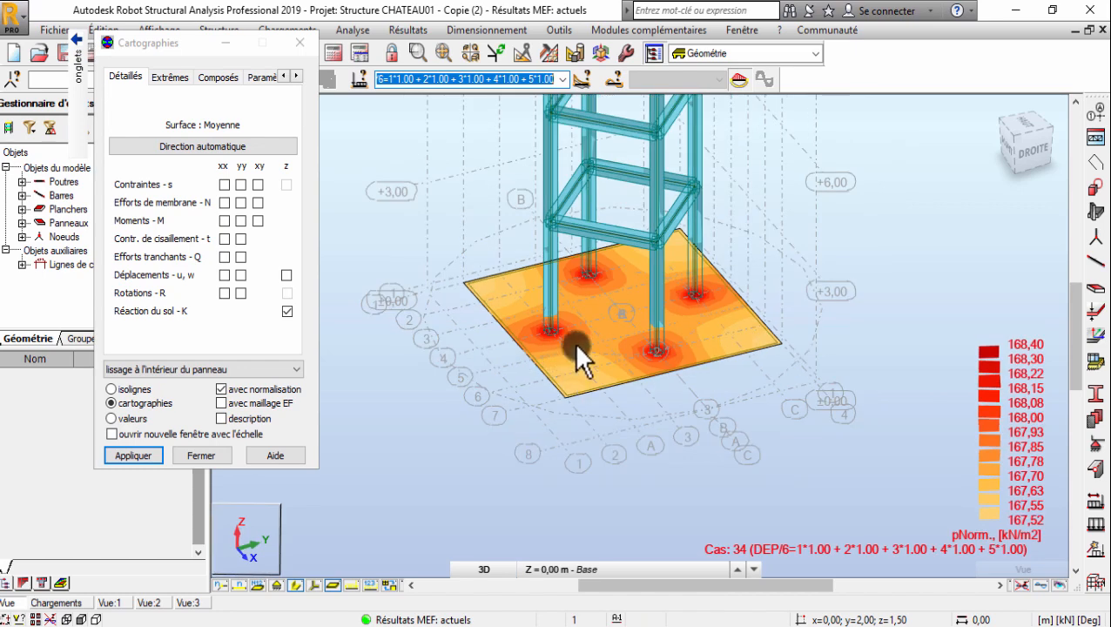
scroll(574, 343, up, 2)
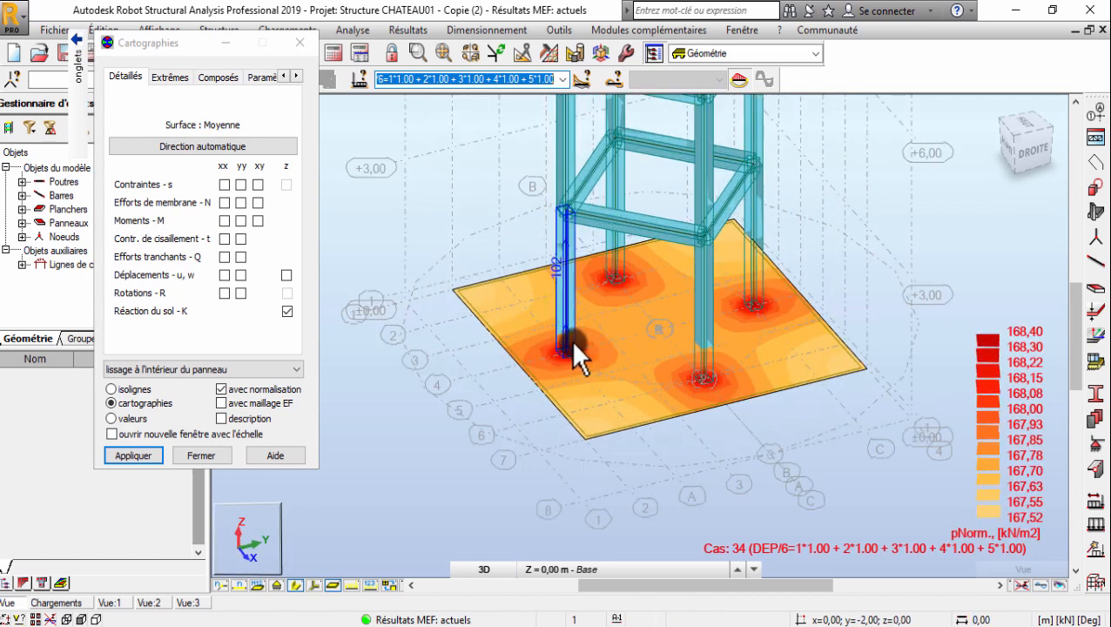
scroll(504, 364, down, 1)
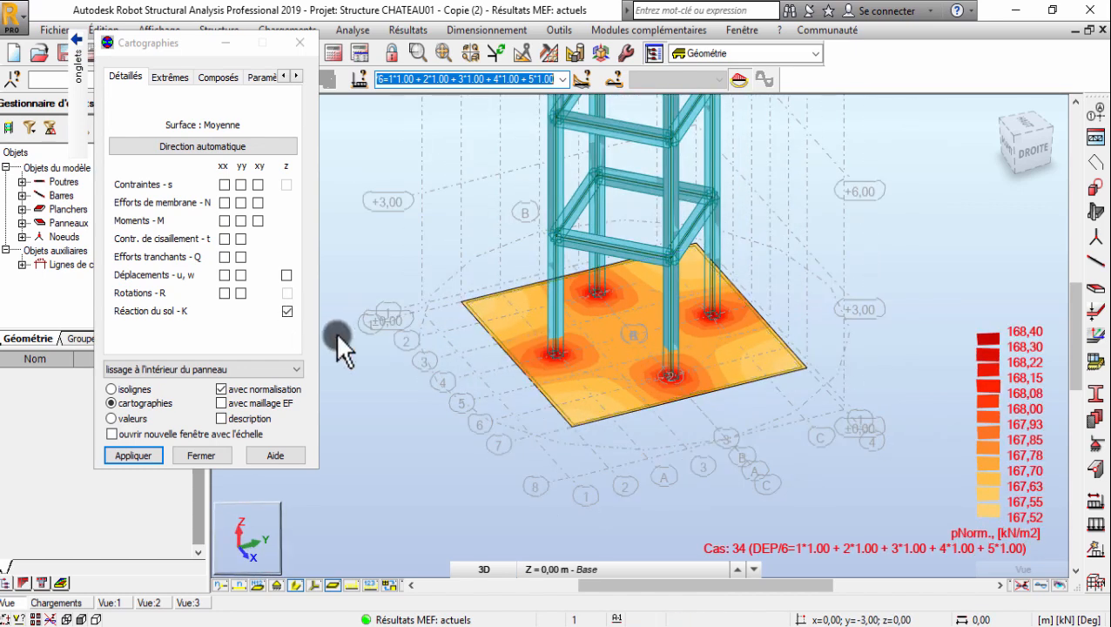
scroll(649, 357, up, 1)
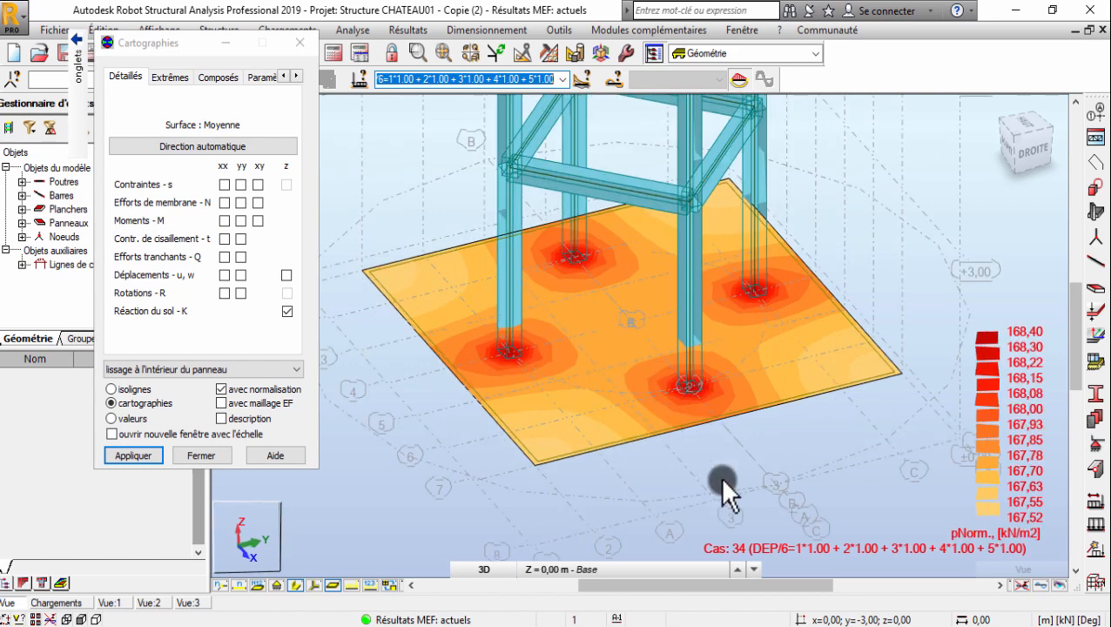
scroll(551, 394, down, 1)
scroll(637, 416, down, 1)
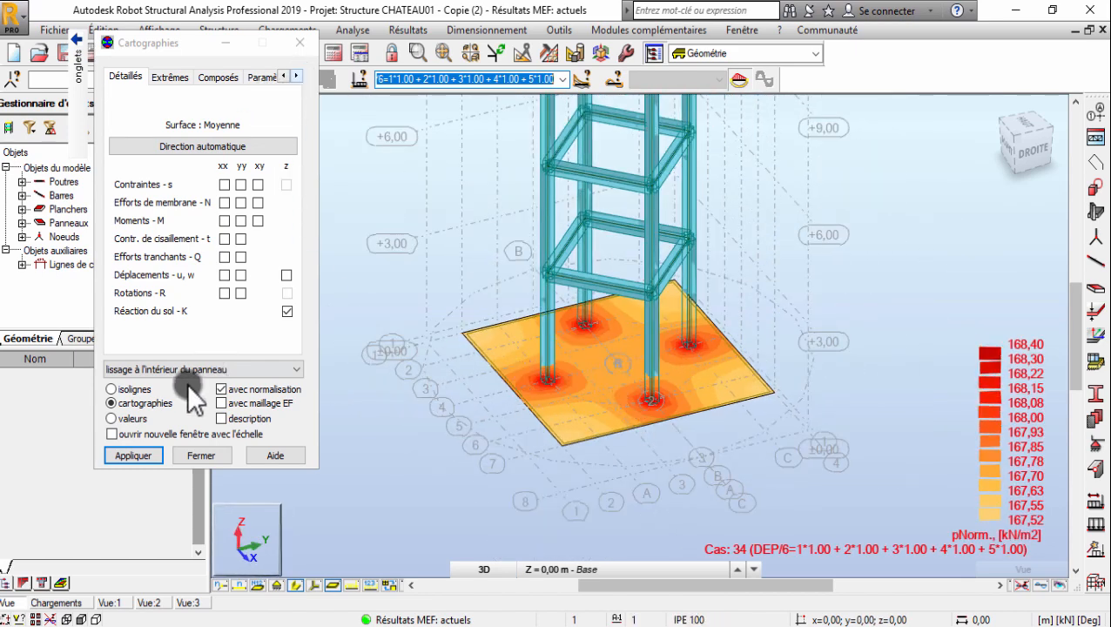
- Replace the soil reaction map with the xx stress map (Contraintes - s) for combination 34
click(287, 312)
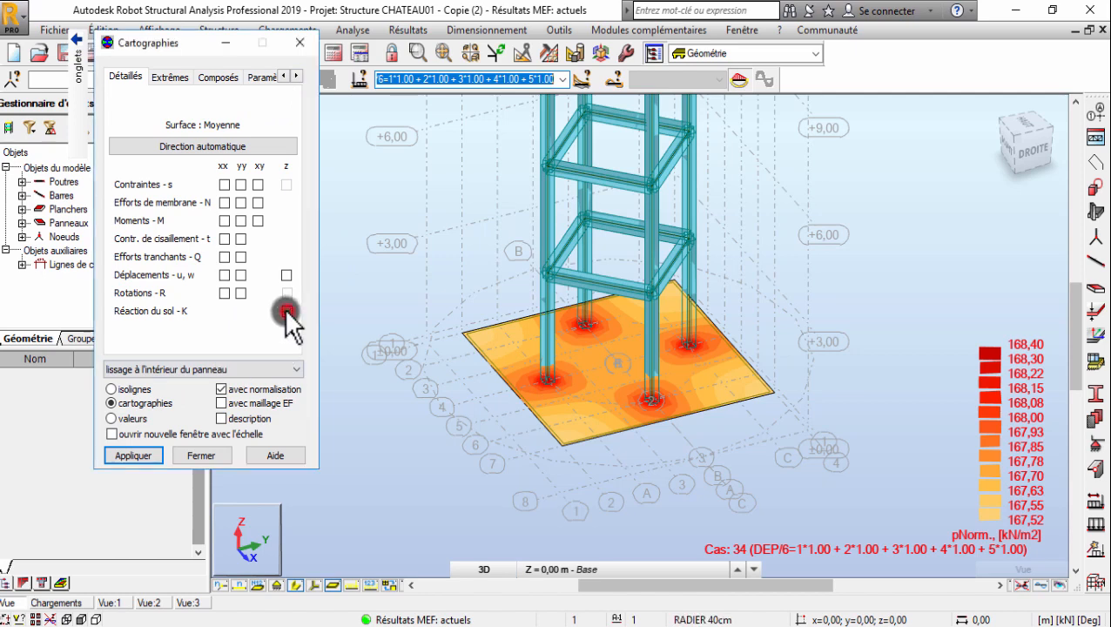
click(224, 183)
click(132, 455)
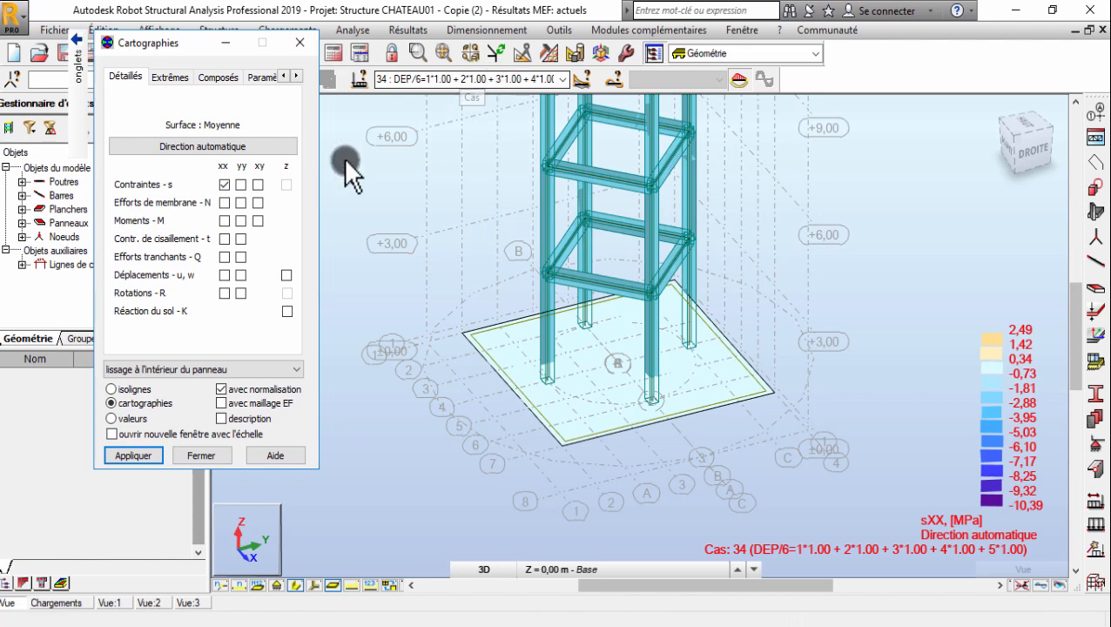
- Display the yy stress map (Contraintes - s) and the xy stress map in turn for combination 34
click(241, 185)
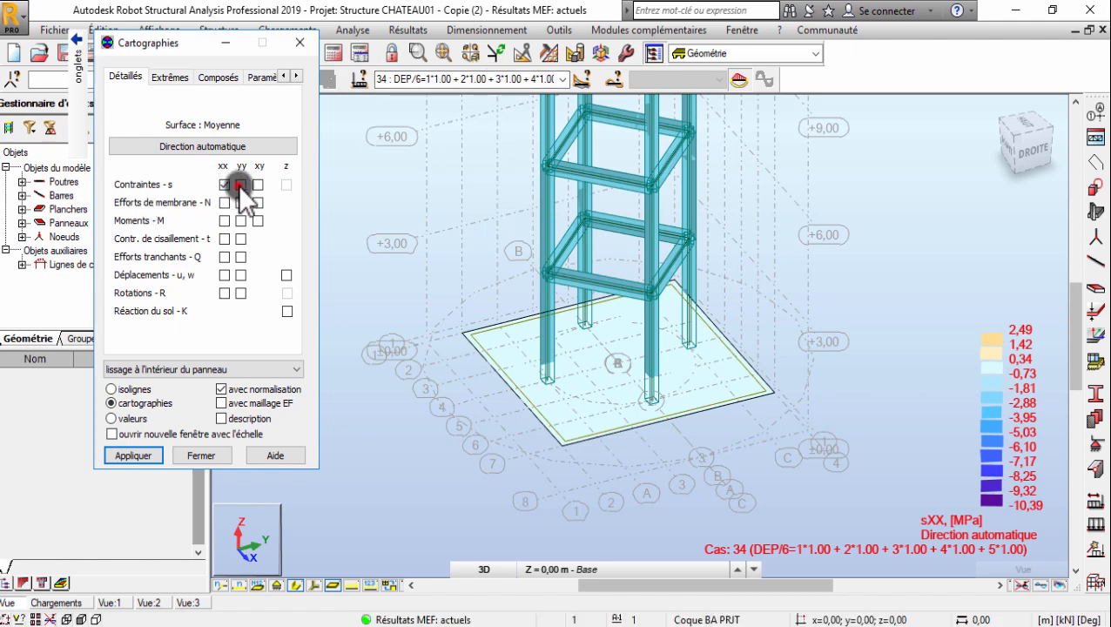
click(136, 454)
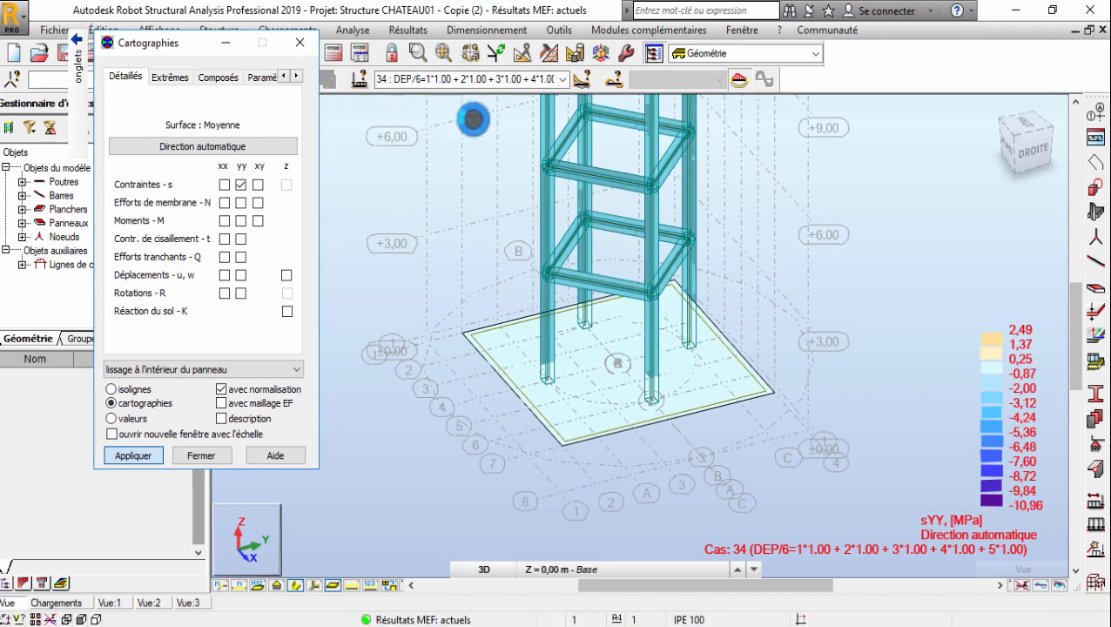
click(255, 185)
click(137, 456)
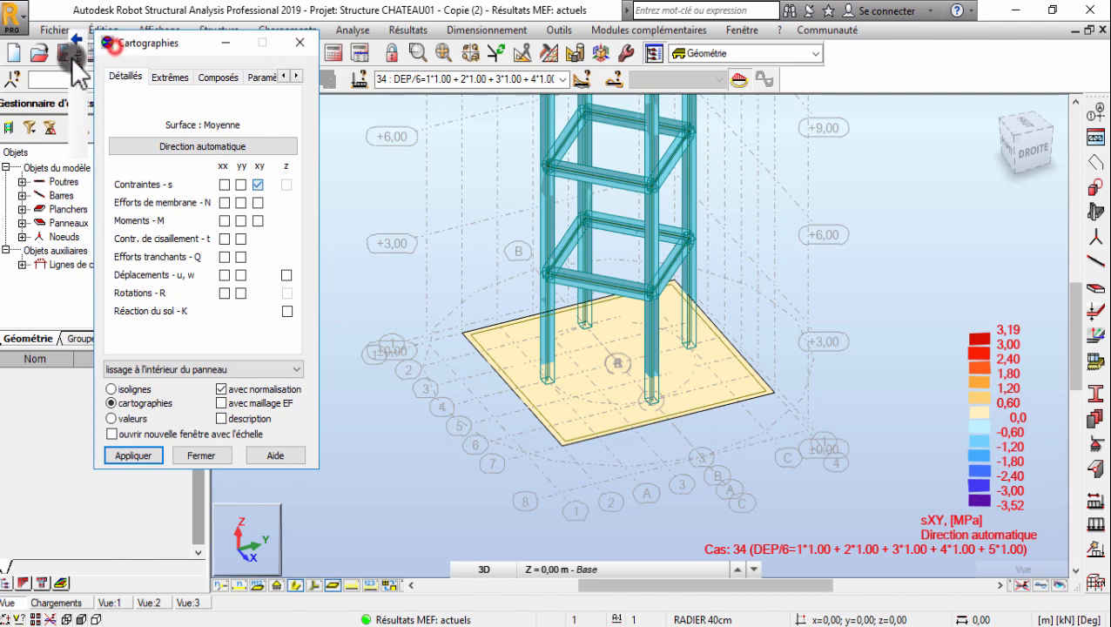
- Display the total displacements map (Déplacements totaux) for combination 34 and inspect it on the raft slab and up the tower
click(75, 49)
click(61, 93)
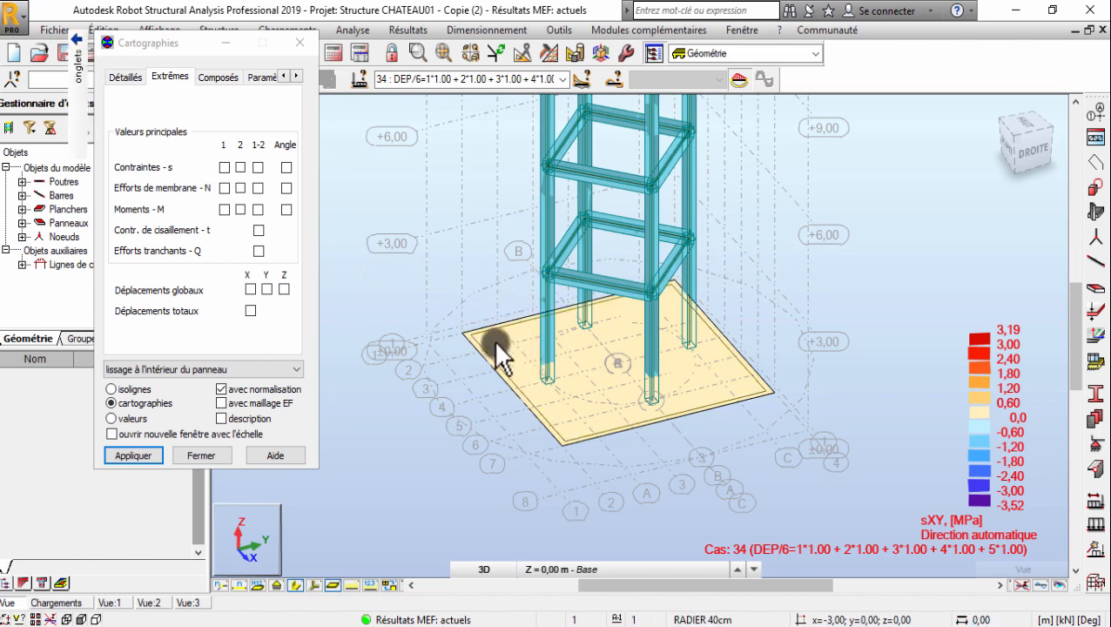
click(249, 311)
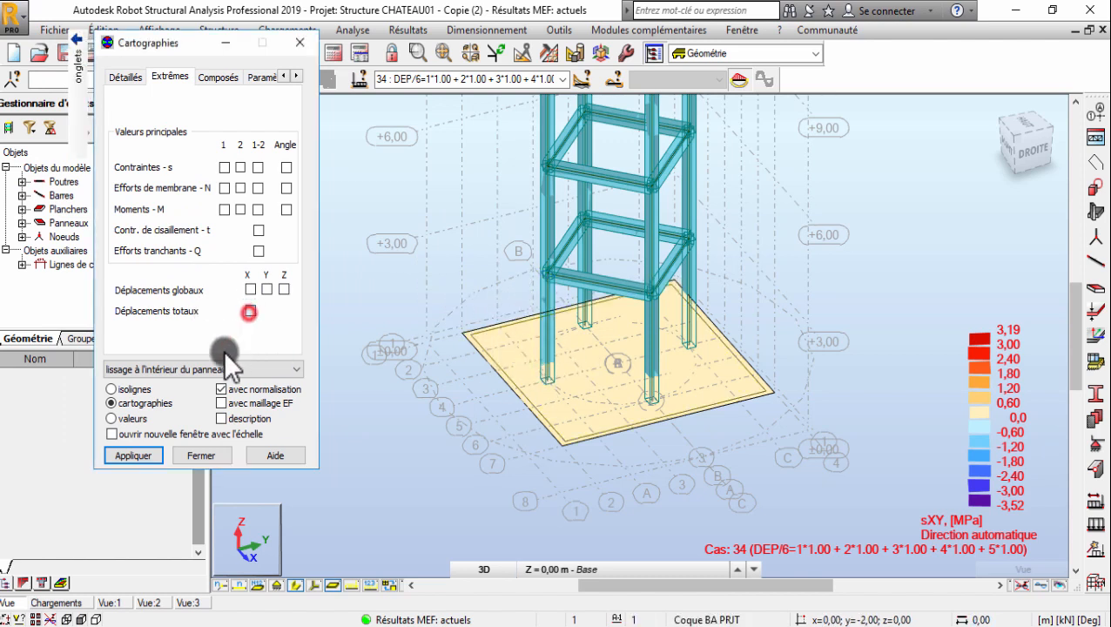
click(144, 454)
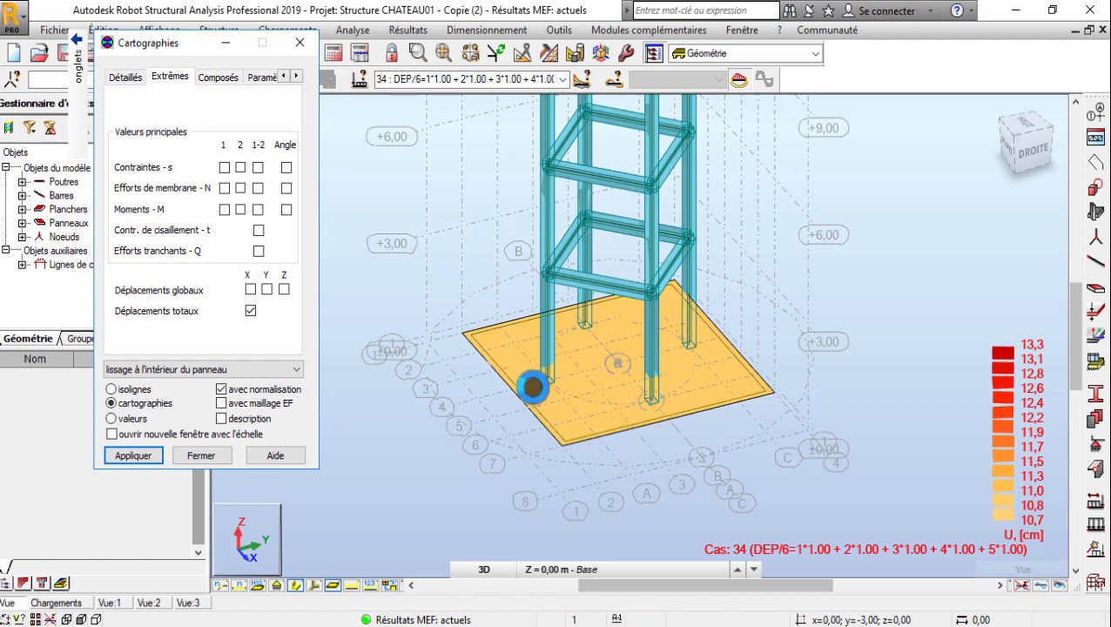
scroll(523, 374, down, 3)
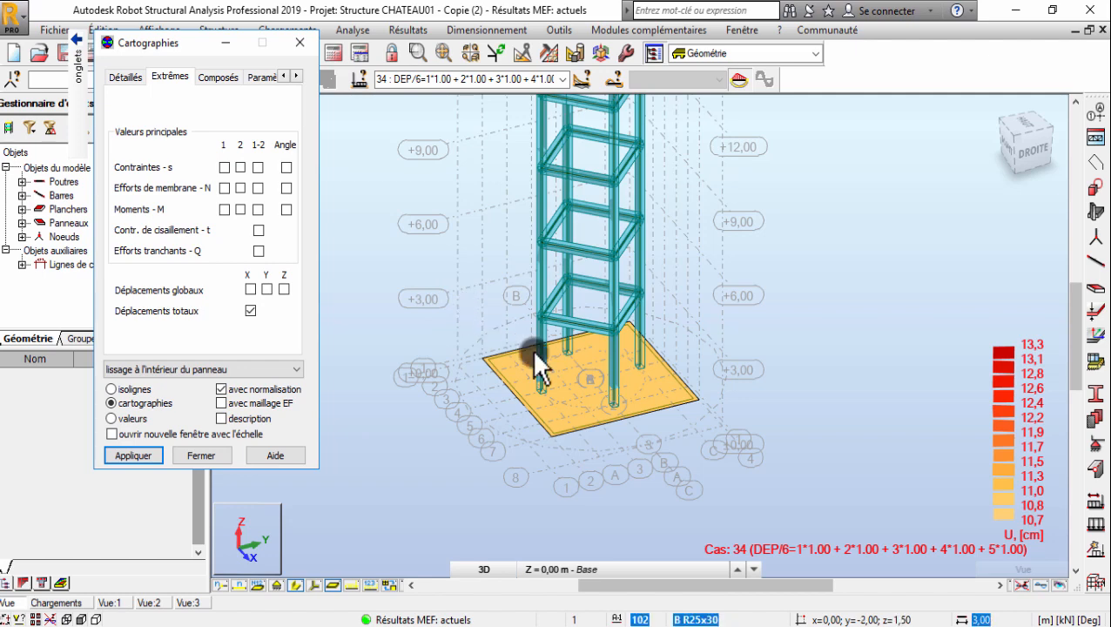
scroll(522, 358, up, 5)
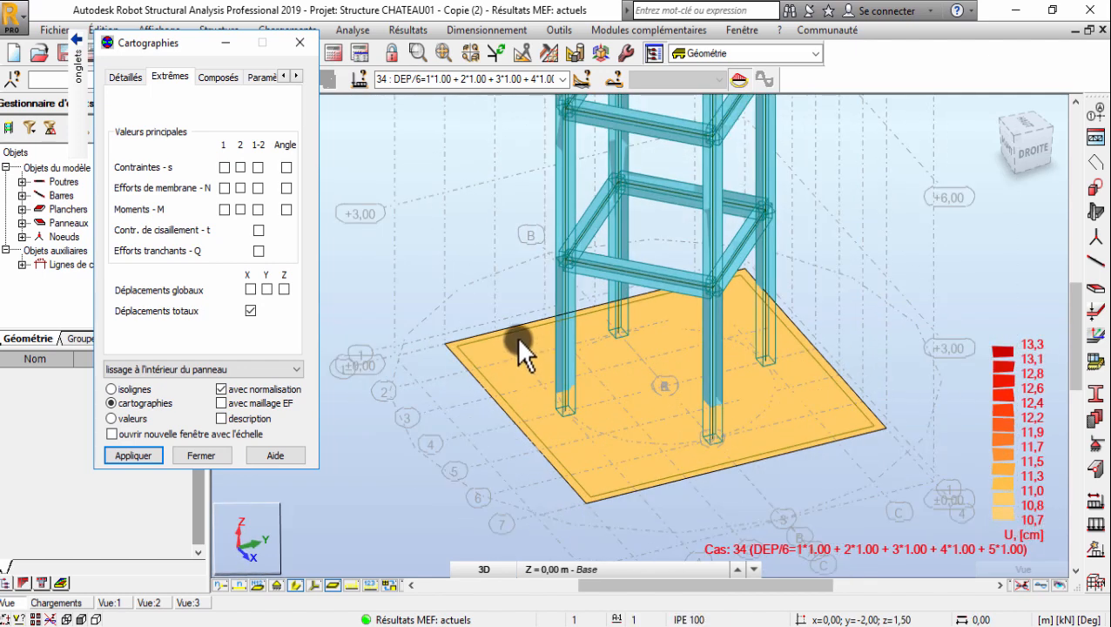
scroll(514, 335, down, 2)
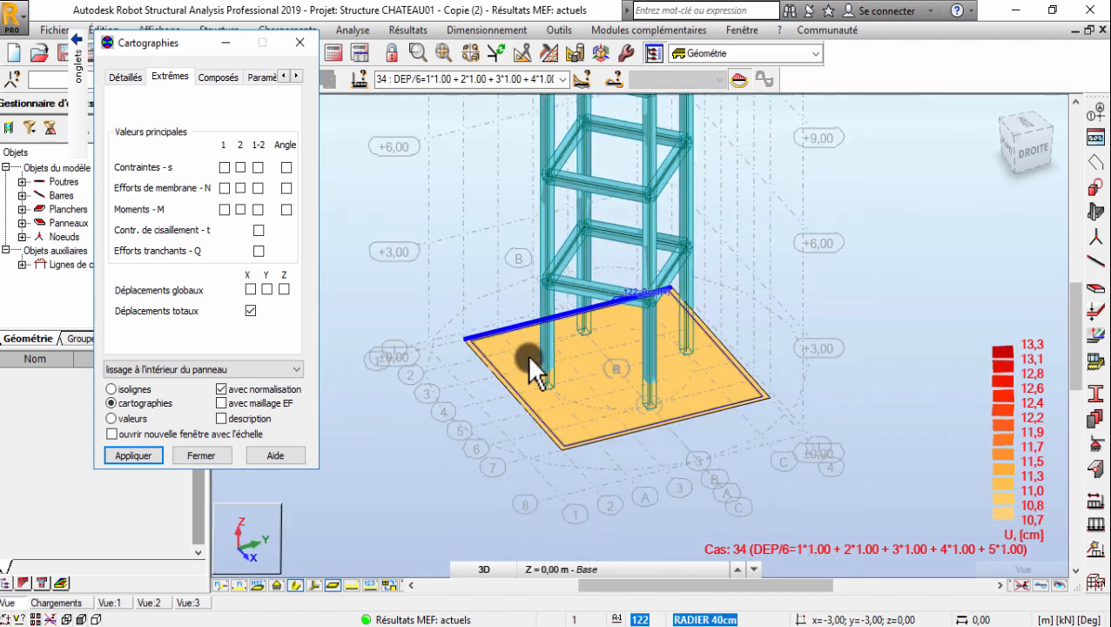
scroll(540, 364, down, 4)
middle_drag(505, 193, 514, 255)
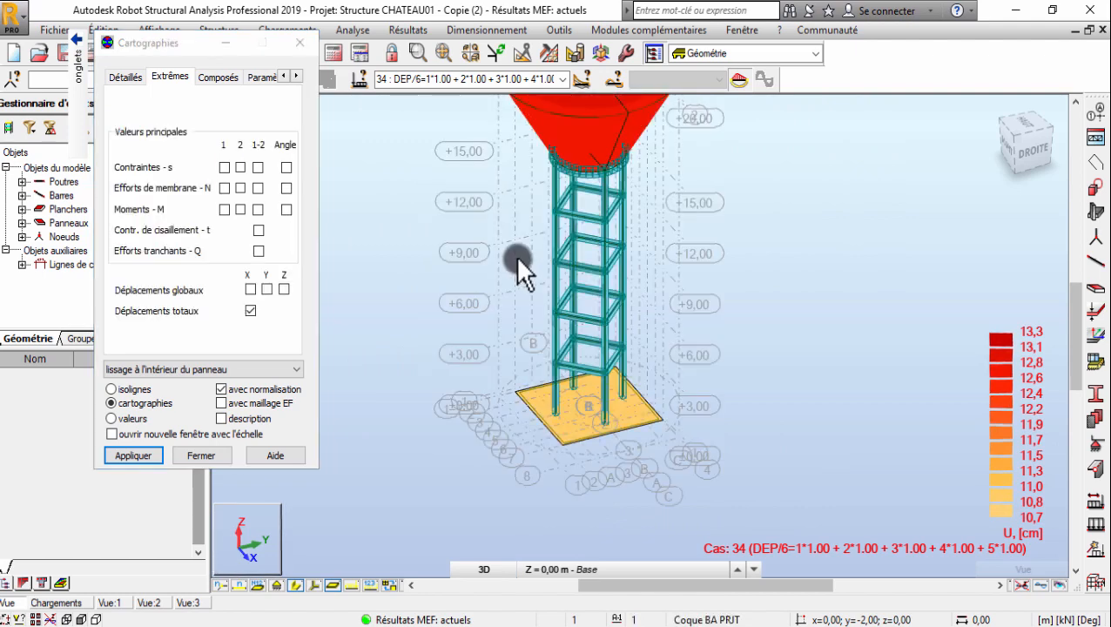
scroll(540, 322, up, 1)
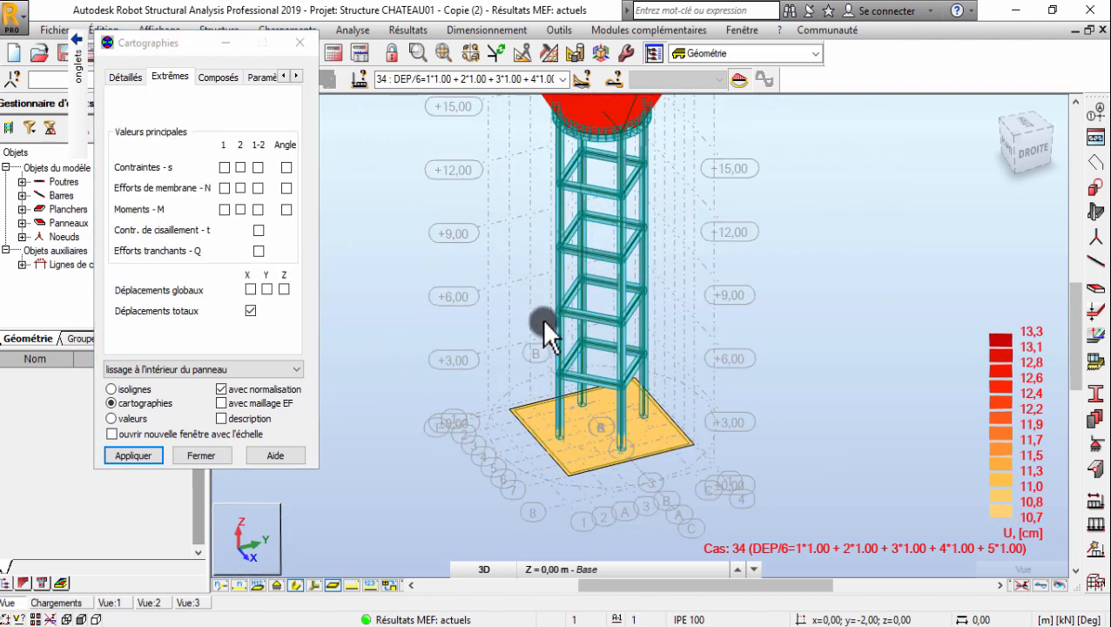